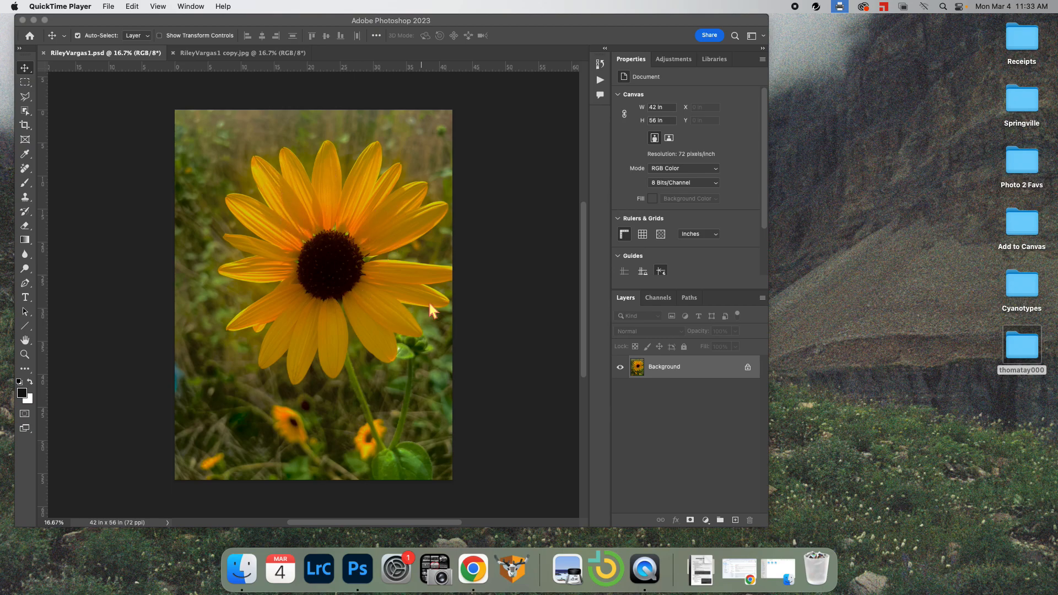
Compare the greyscale-background copy with the original colour sunflower photo in Photoshop
{"action": "left_click", "coordinate": [232, 54]}
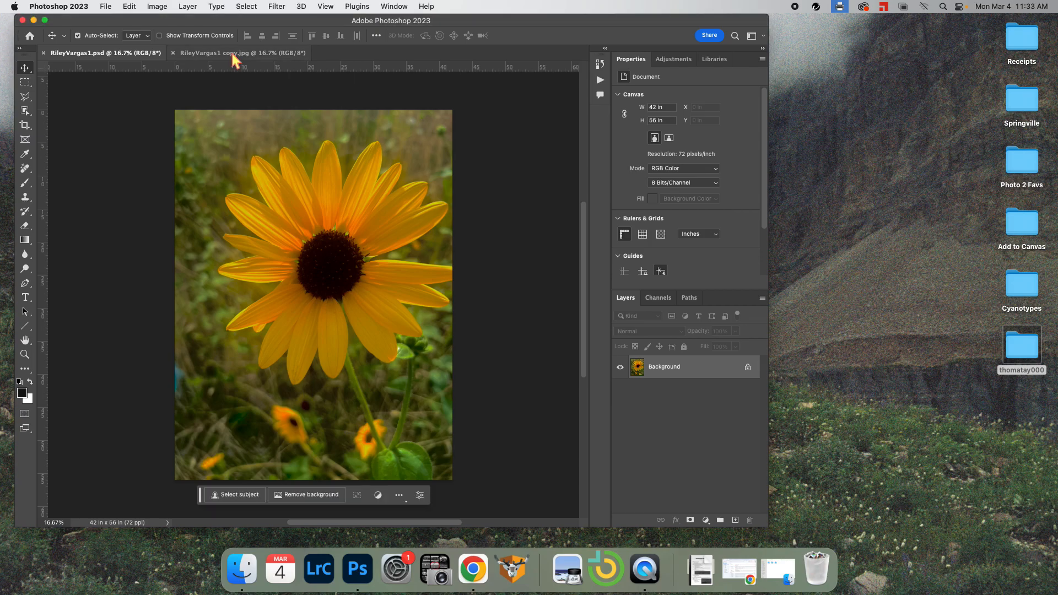
{"action": "left_click", "coordinate": [231, 54]}
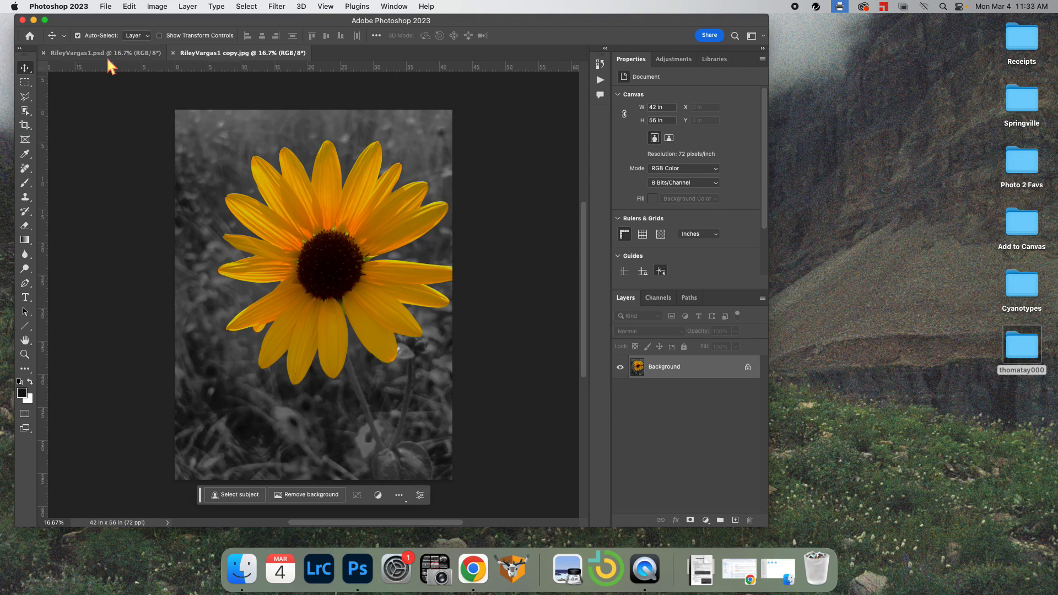
{"action": "left_click", "coordinate": [101, 53]}
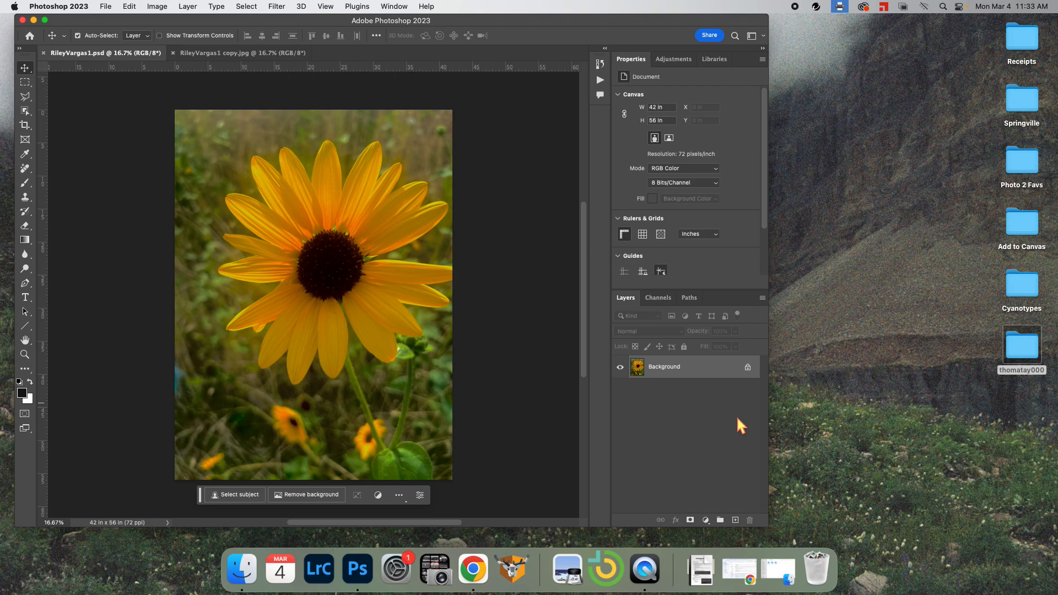
Restore the Finder window, shift it left, and browse the Photoshop projects folders
{"action": "left_click", "coordinate": [778, 578]}
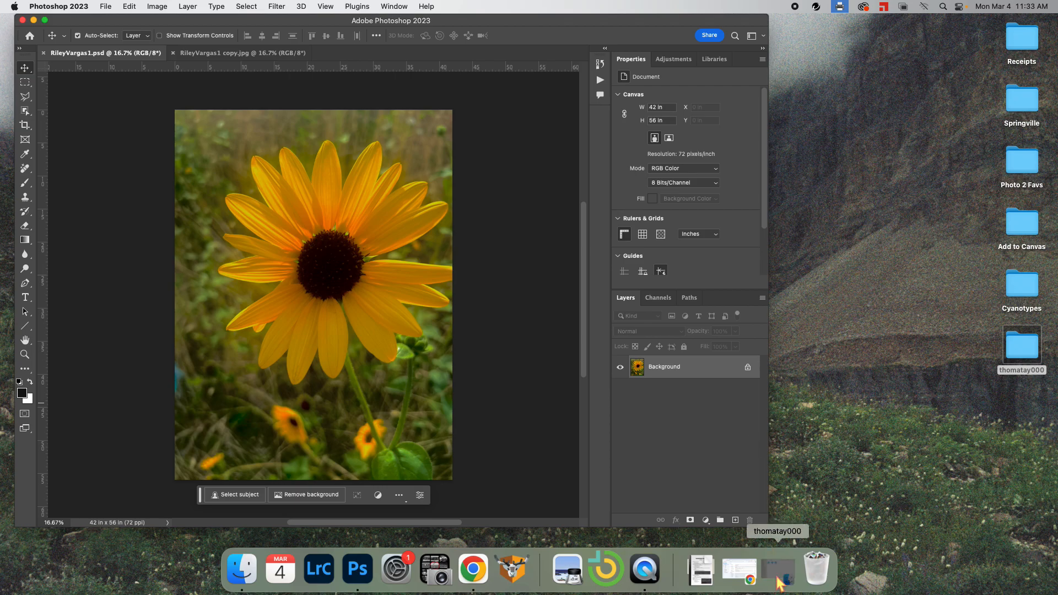
{"action": "left_click_drag", "start_coordinate": [654, 156], "coordinate": [563, 155]}
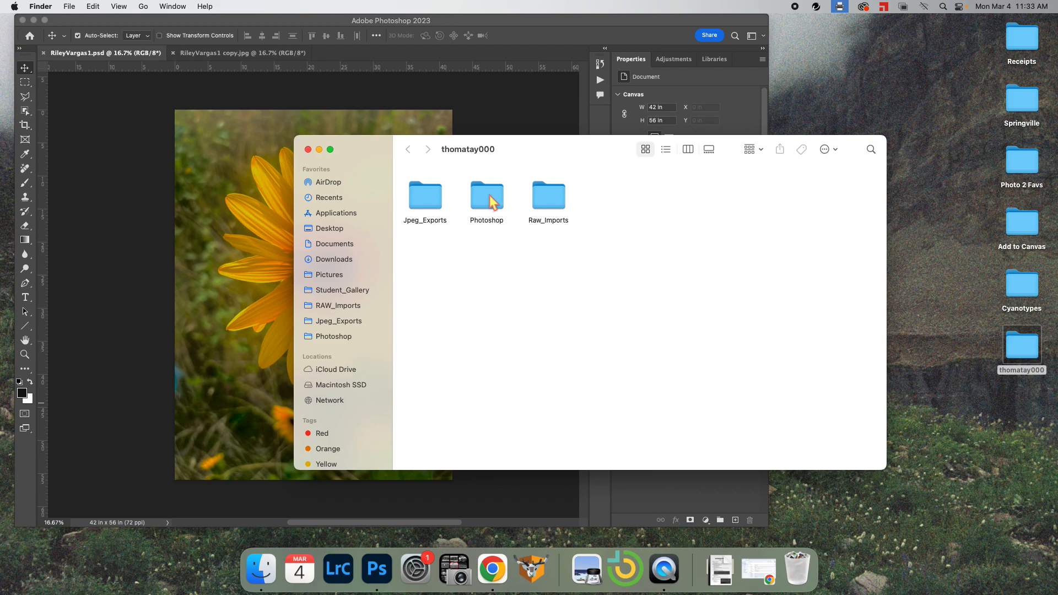
{"action": "left_click", "coordinate": [349, 338]}
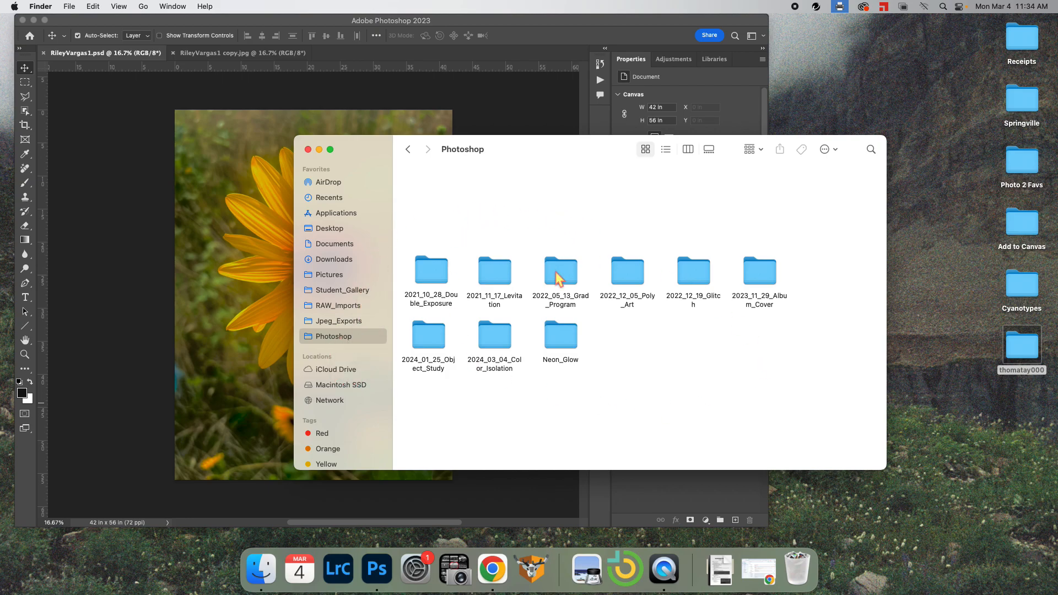
{"action": "left_click", "coordinate": [499, 335]}
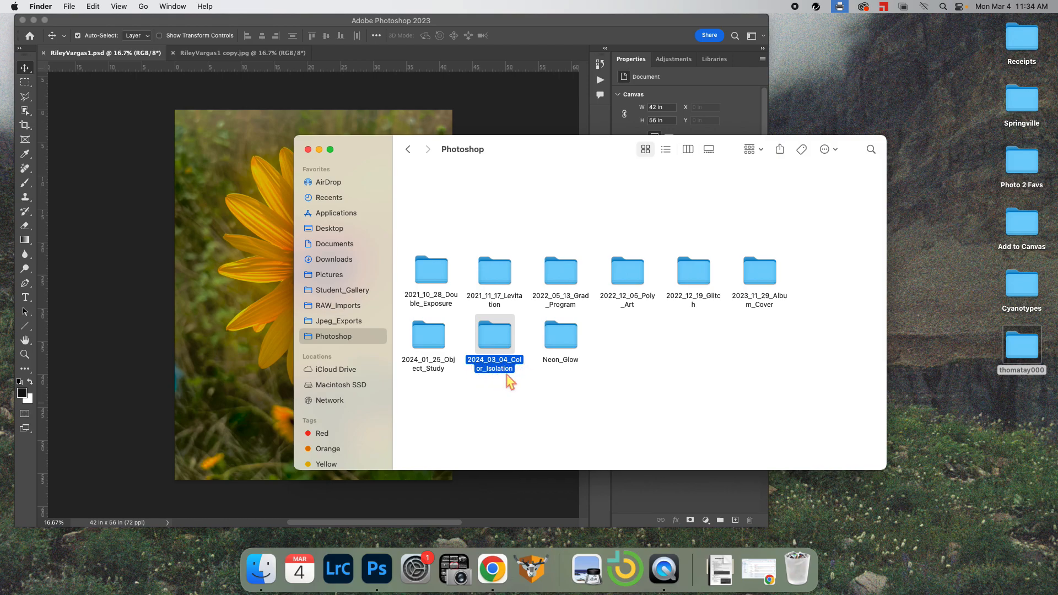
Move between RAW_Imports and Jpeg_Exports, then open the 2022_08_31_Elements folder in RAW_Imports
{"action": "left_click", "coordinate": [346, 307]}
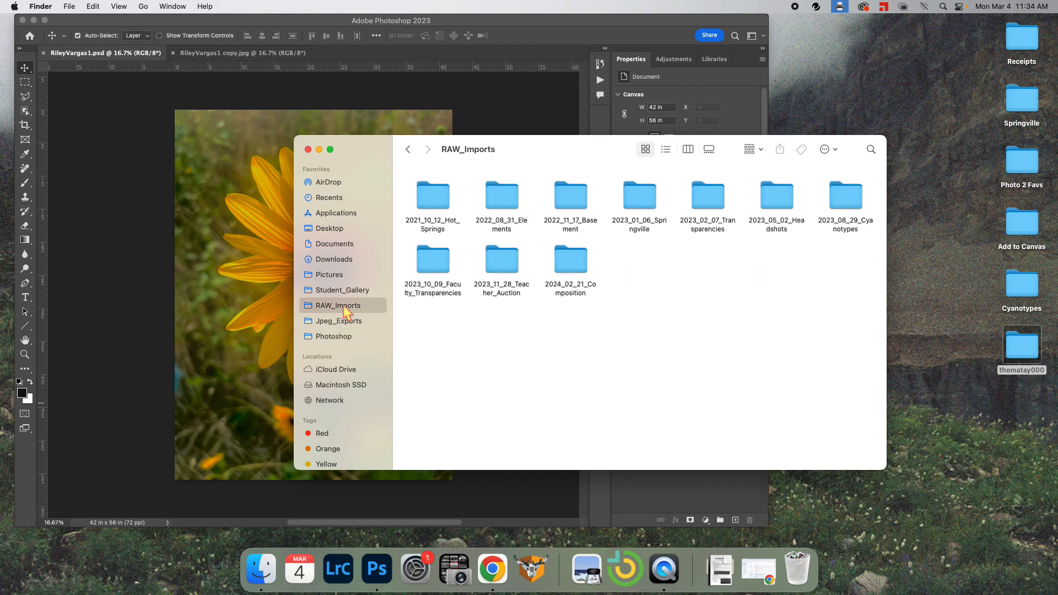
{"action": "left_click", "coordinate": [339, 322]}
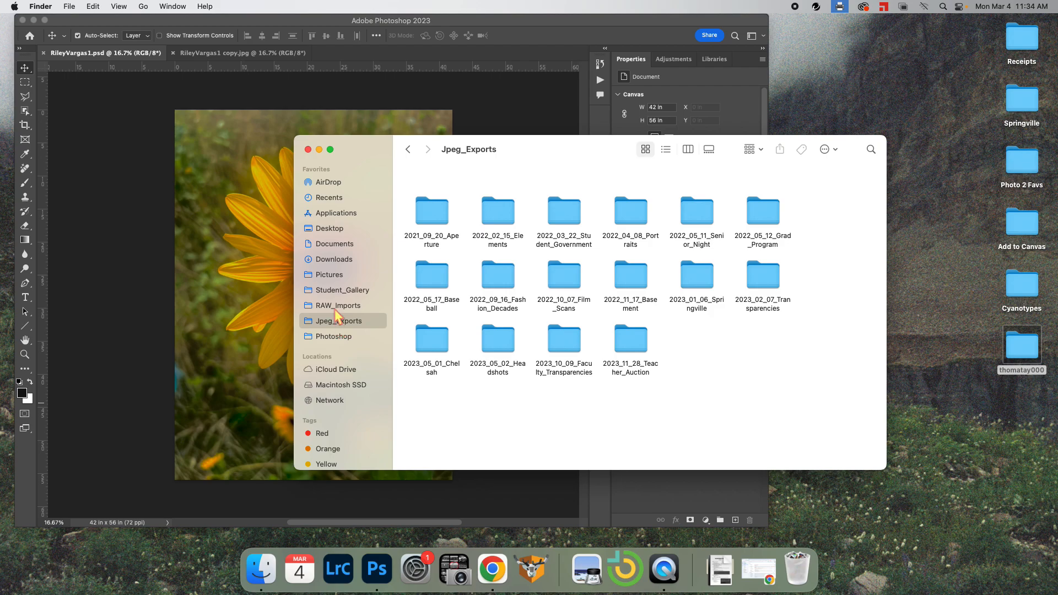
{"action": "left_click", "coordinate": [334, 310]}
{"action": "left_click", "coordinate": [334, 322]}
{"action": "left_click", "coordinate": [343, 307]}
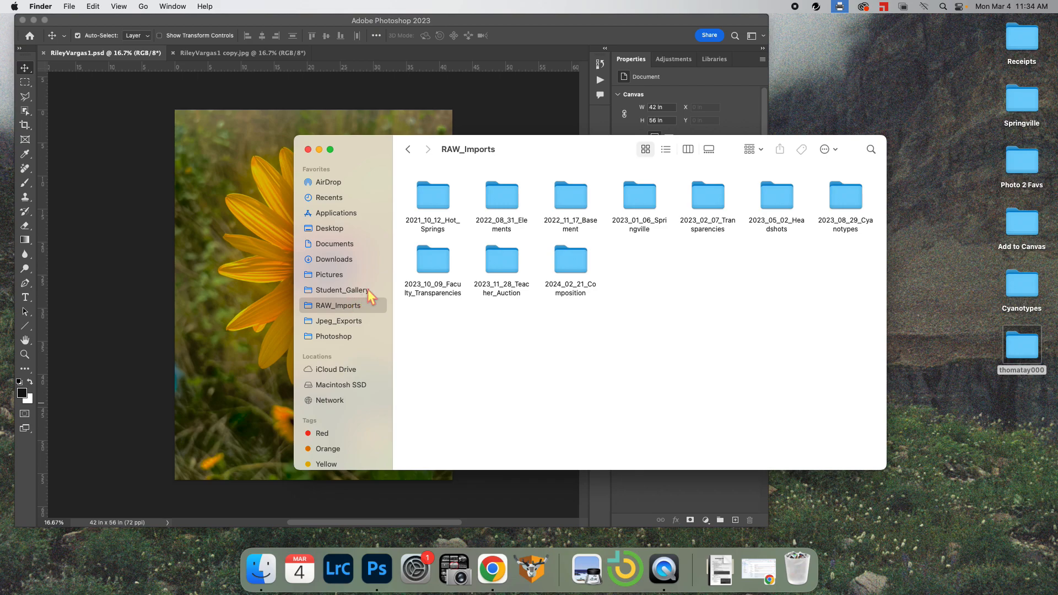
{"action": "double_click", "coordinate": [502, 199]}
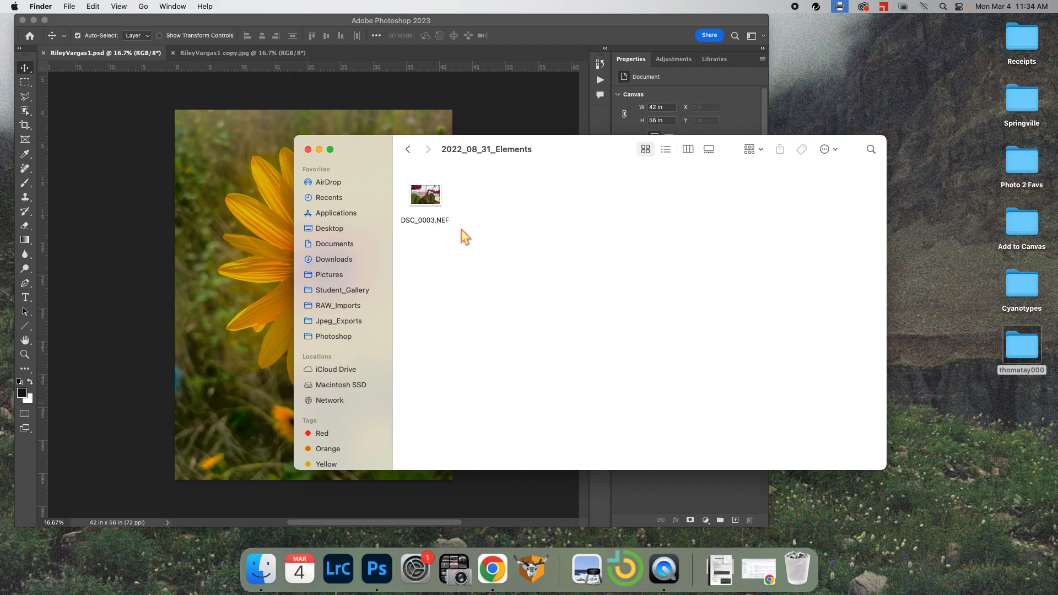
Open DSC_0003.NEF in Camera Raw, widen the window to full width, then cancel without opening it
{"action": "double_click", "coordinate": [429, 201]}
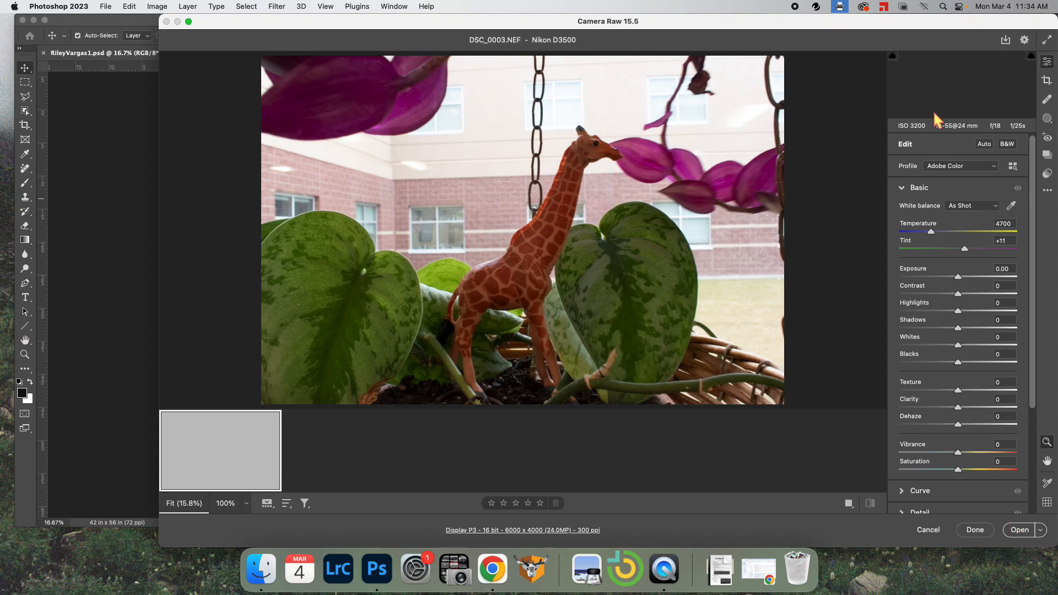
{"action": "left_click_drag", "start_coordinate": [920, 25], "coordinate": [782, 25]}
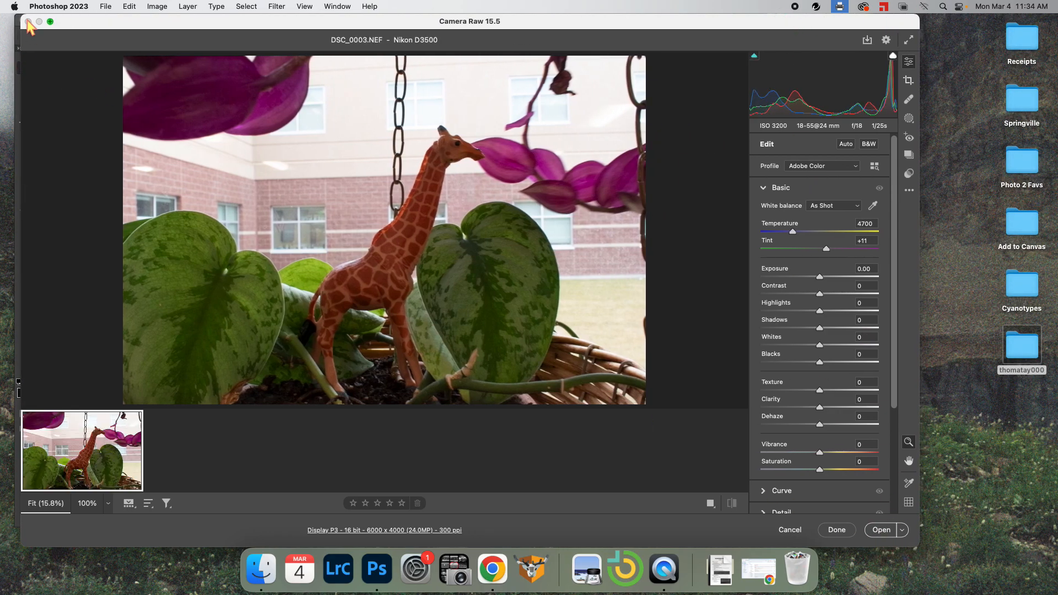
{"action": "left_click", "coordinate": [51, 21]}
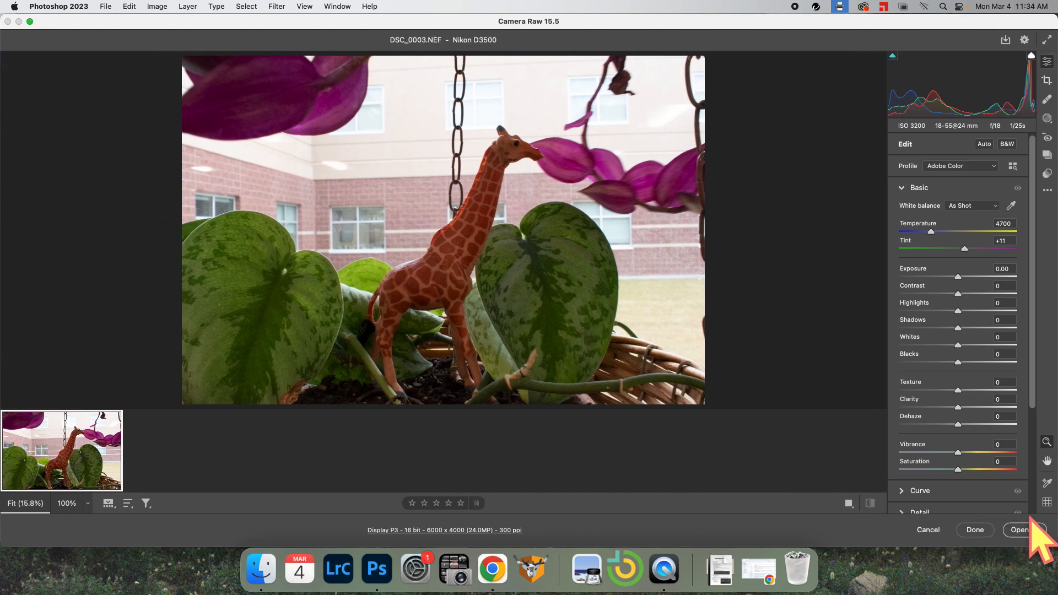
{"action": "left_click", "coordinate": [935, 534]}
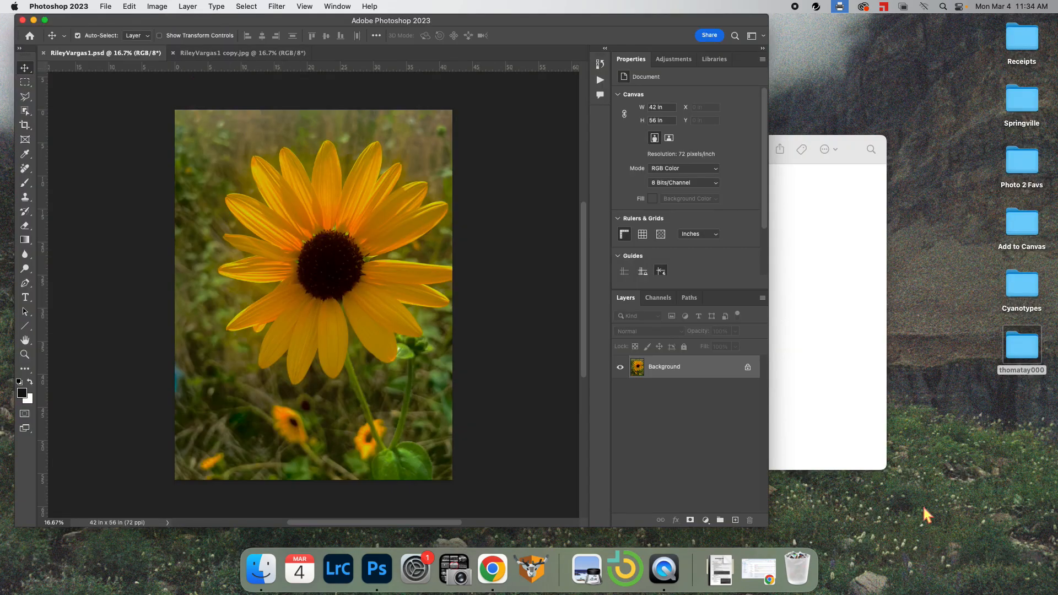
Open Jpeg_Exports > 2021_09_20_Aperture and bring up Open With for Aperture_001.jpg
{"action": "left_click", "coordinate": [842, 356]}
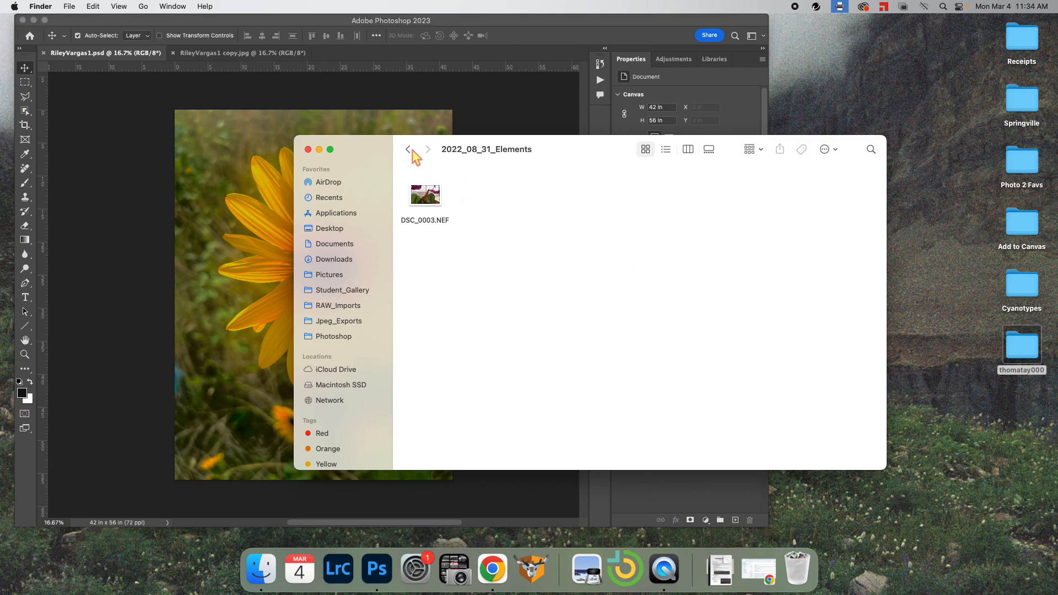
{"action": "left_click", "coordinate": [407, 148]}
{"action": "left_click", "coordinate": [339, 324]}
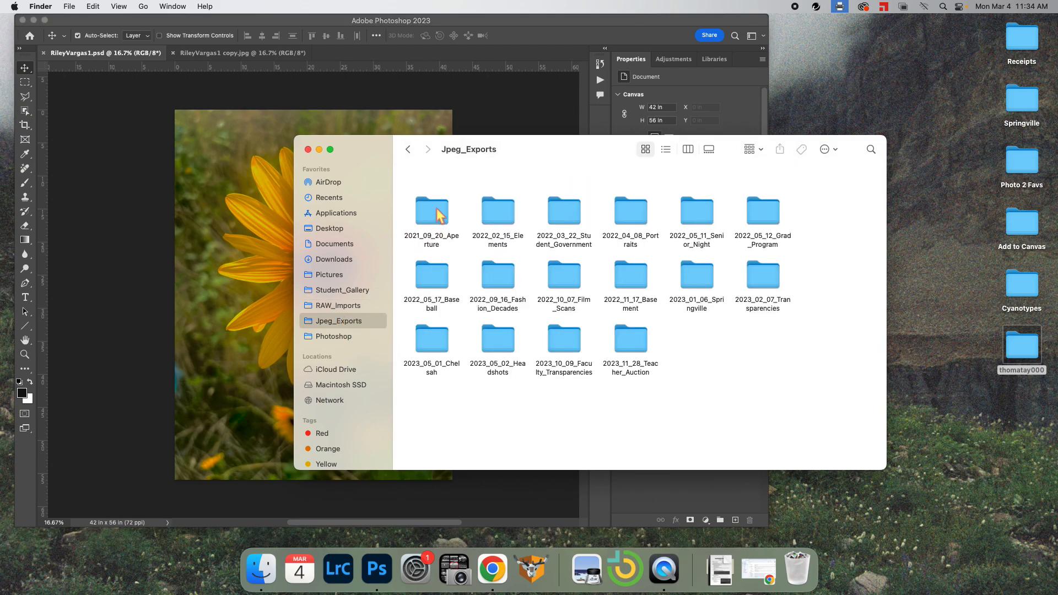
{"action": "double_click", "coordinate": [438, 212]}
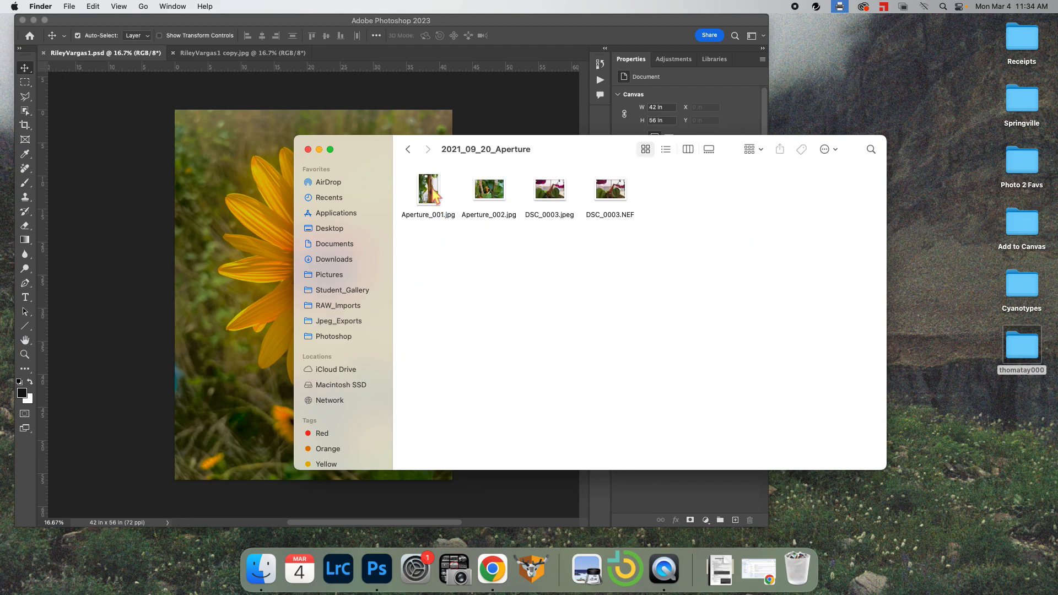
{"action": "right_click", "coordinate": [432, 192]}
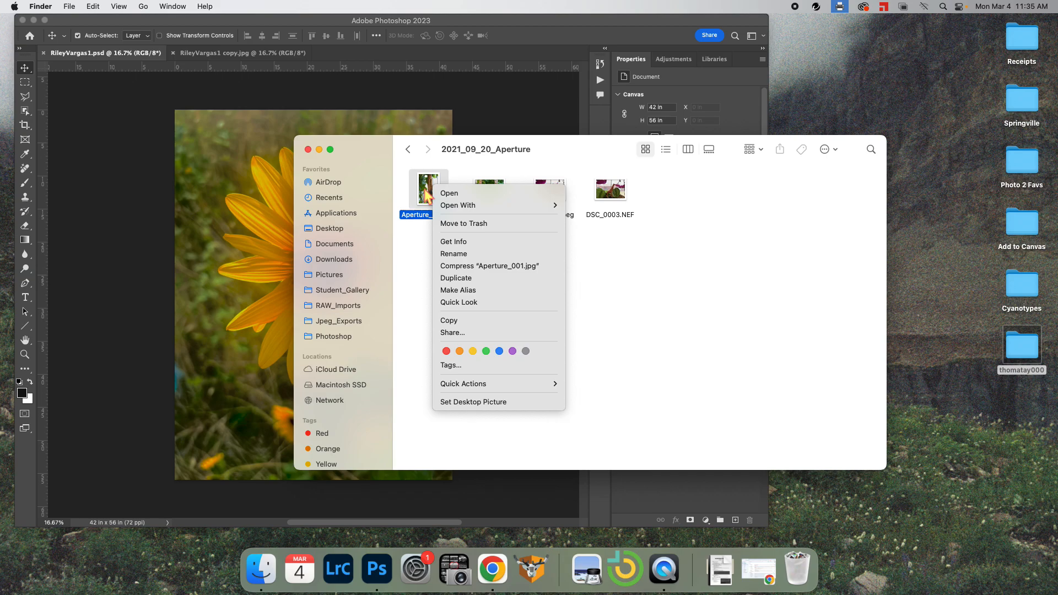
{"action": "mouse_move", "coordinate": [443, 210]}
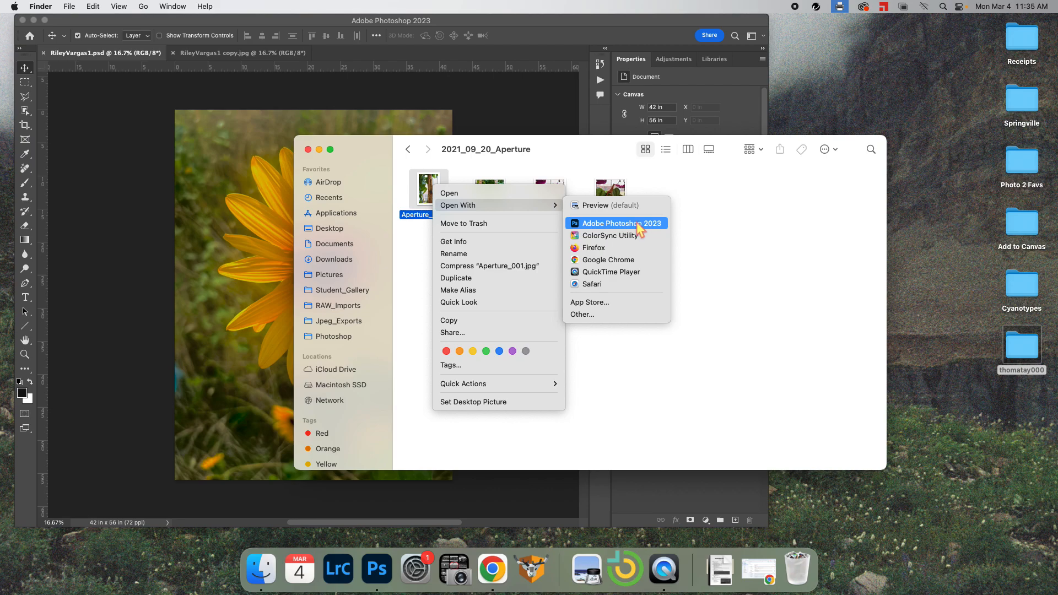
Close the Finder window, reposition the Photoshop window, and open the File menu
{"action": "left_click", "coordinate": [498, 101]}
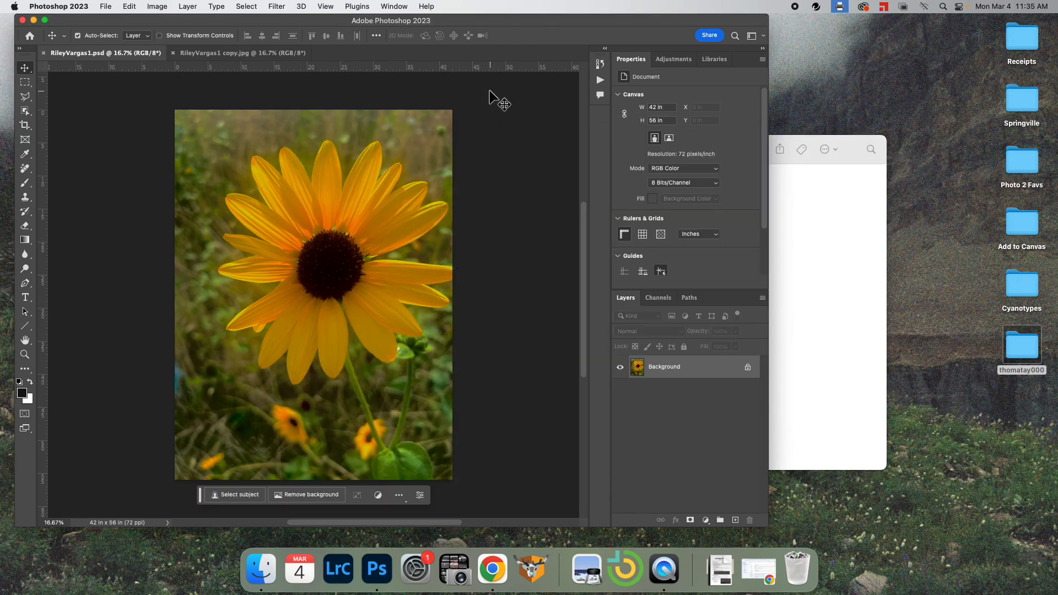
{"action": "left_click", "coordinate": [884, 224]}
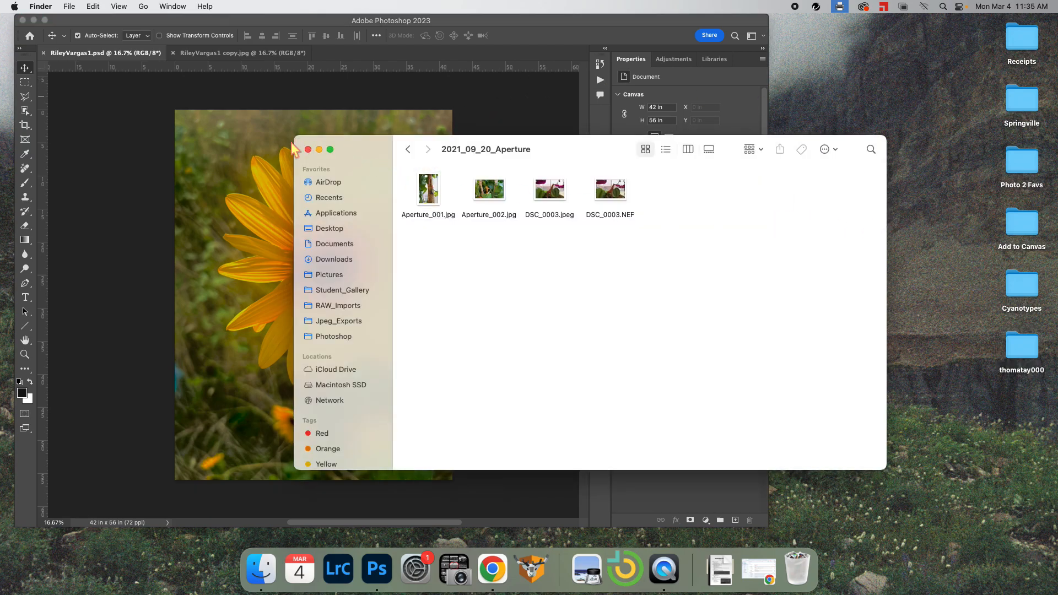
{"action": "left_click", "coordinate": [308, 149]}
{"action": "left_click_drag", "start_coordinate": [377, 25], "coordinate": [524, 23]}
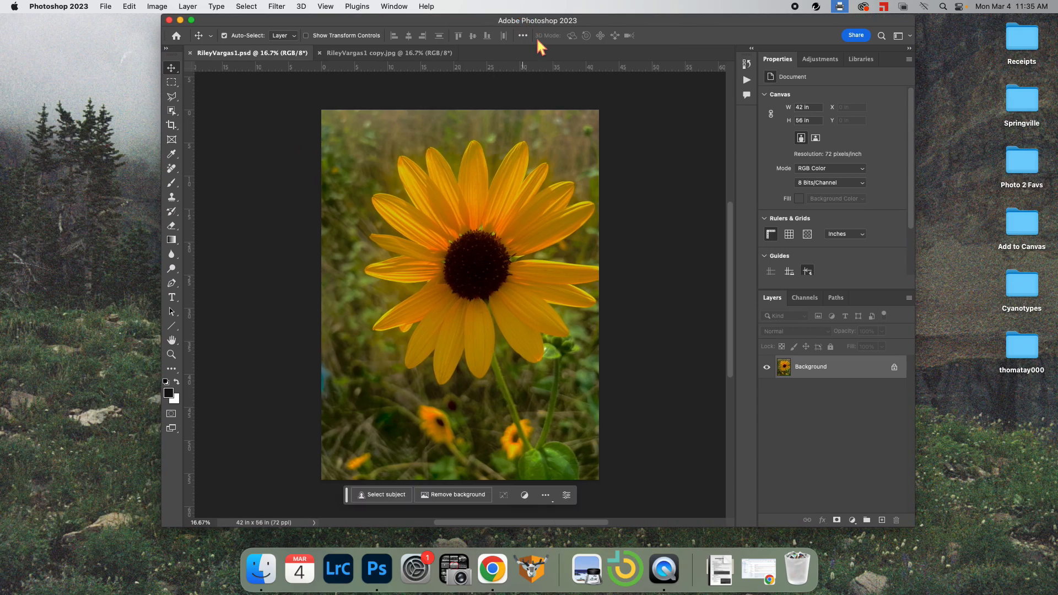
{"action": "left_click_drag", "start_coordinate": [245, 17], "coordinate": [224, 25]}
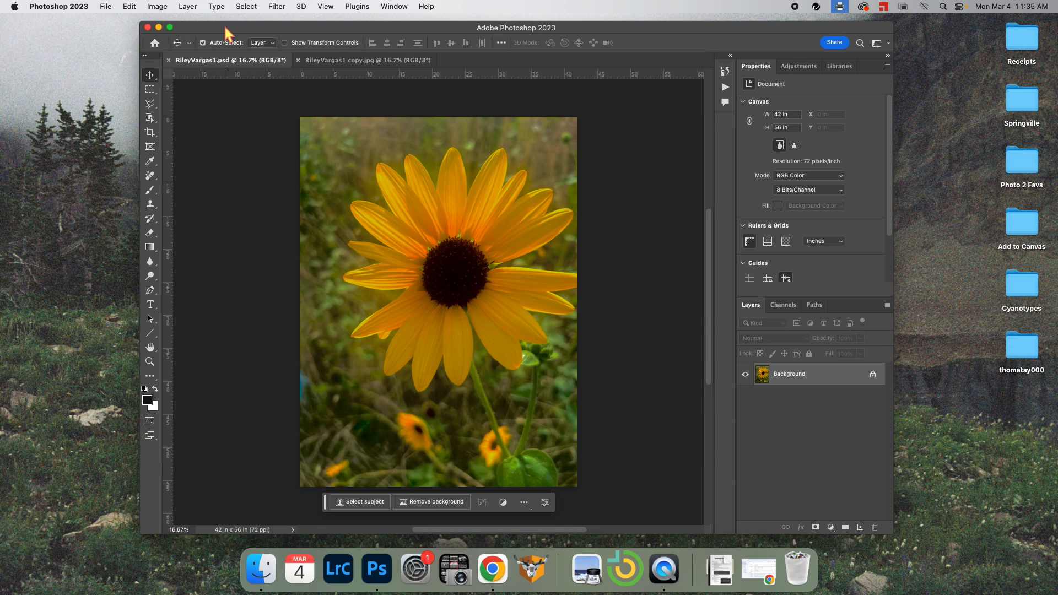
{"action": "left_click", "coordinate": [102, 7]}
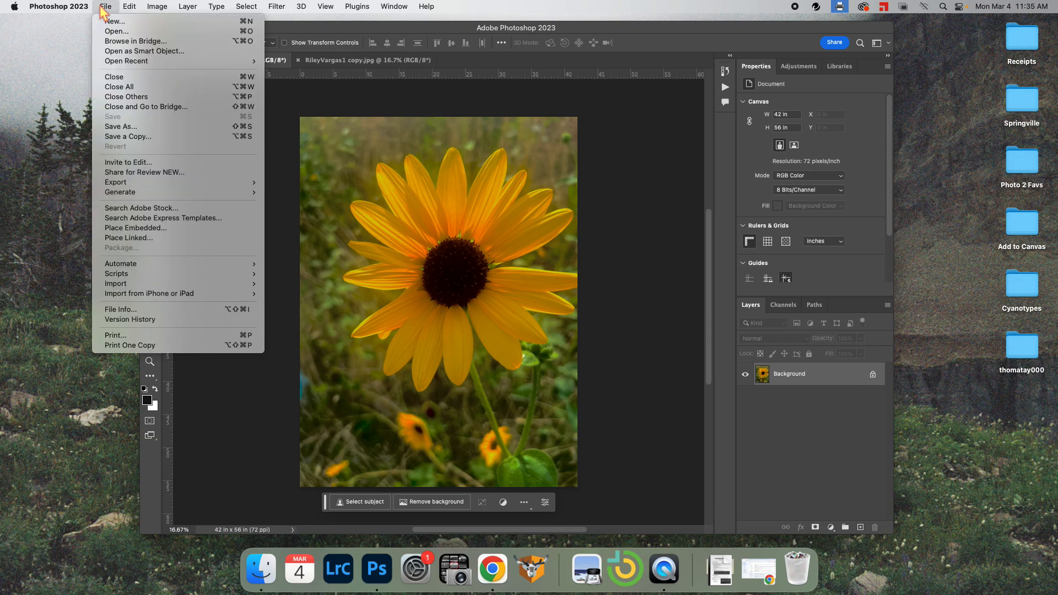
Start Save As and choose the 2024_03_04_Color_Isolation folder as the save location
{"action": "left_click", "coordinate": [133, 126]}
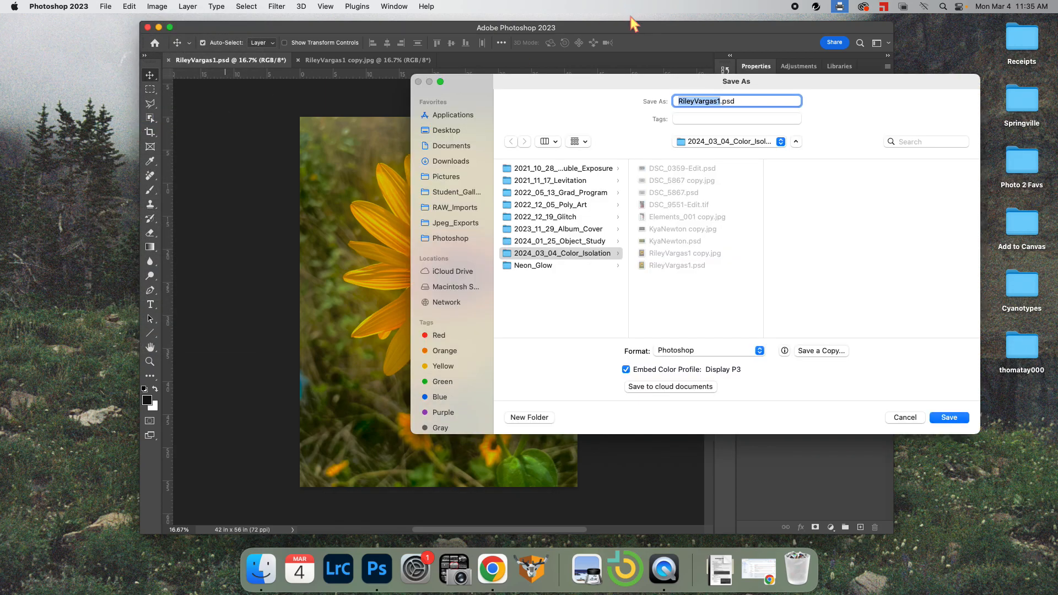
{"action": "left_click", "coordinate": [796, 141]}
{"action": "left_click_drag", "start_coordinate": [779, 87], "coordinate": [523, 166]}
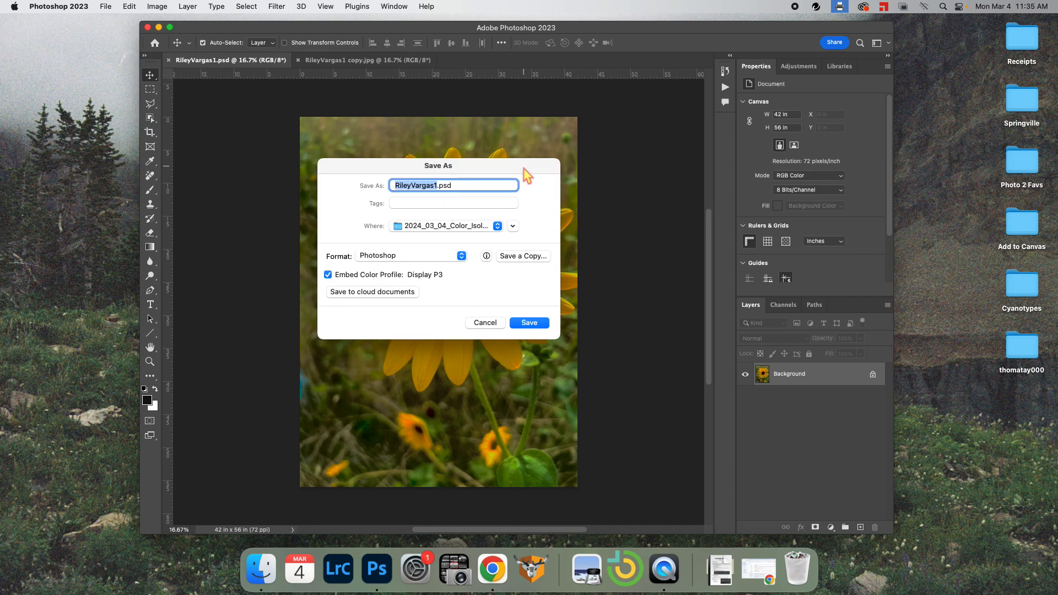
{"action": "left_click", "coordinate": [513, 226]}
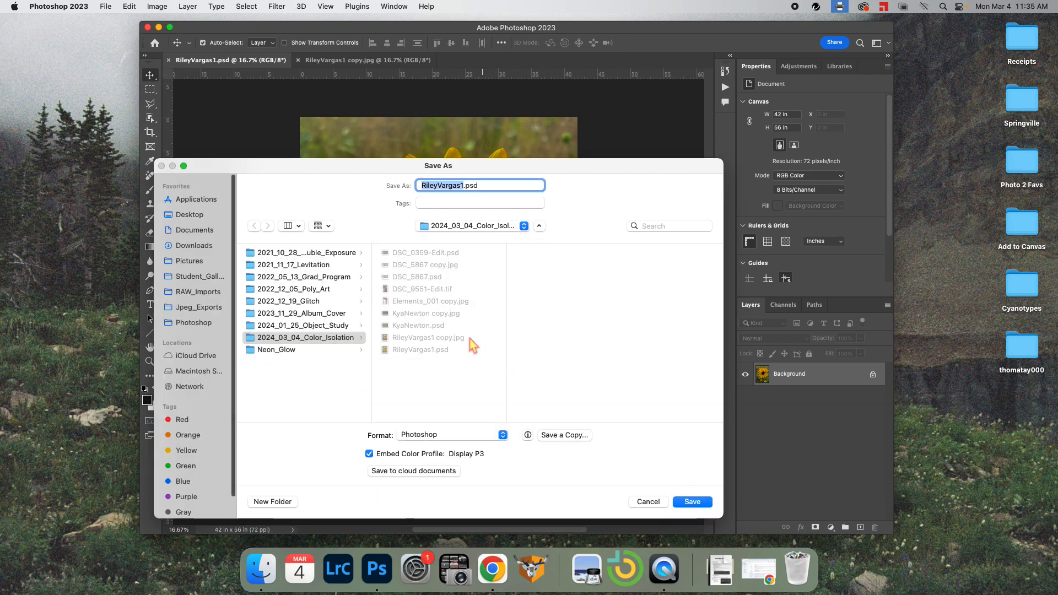
{"action": "left_click", "coordinate": [199, 323]}
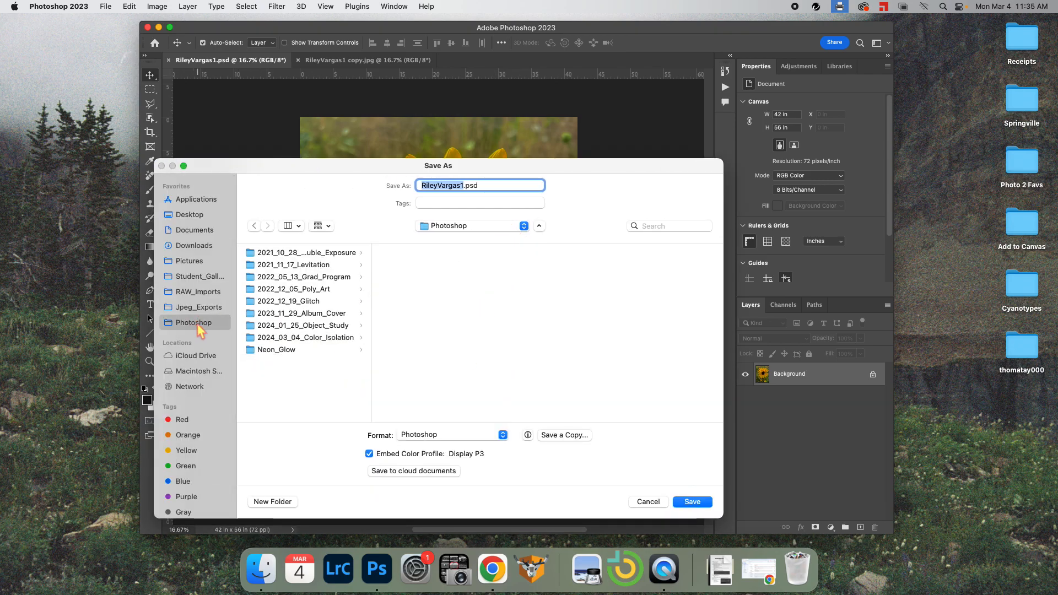
{"action": "left_click", "coordinate": [296, 342]}
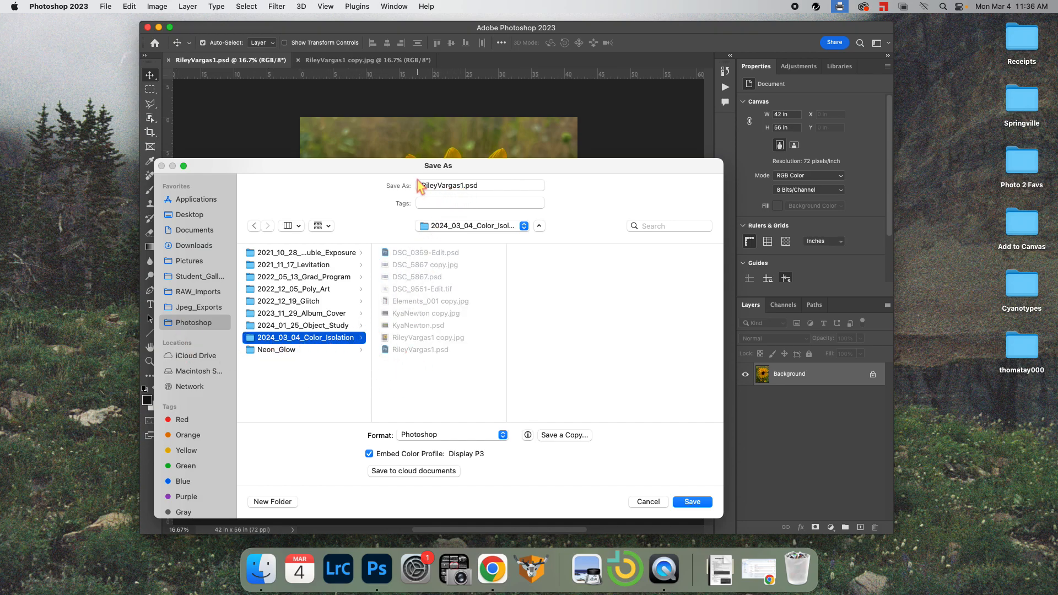
{"action": "left_click", "coordinate": [485, 436]}
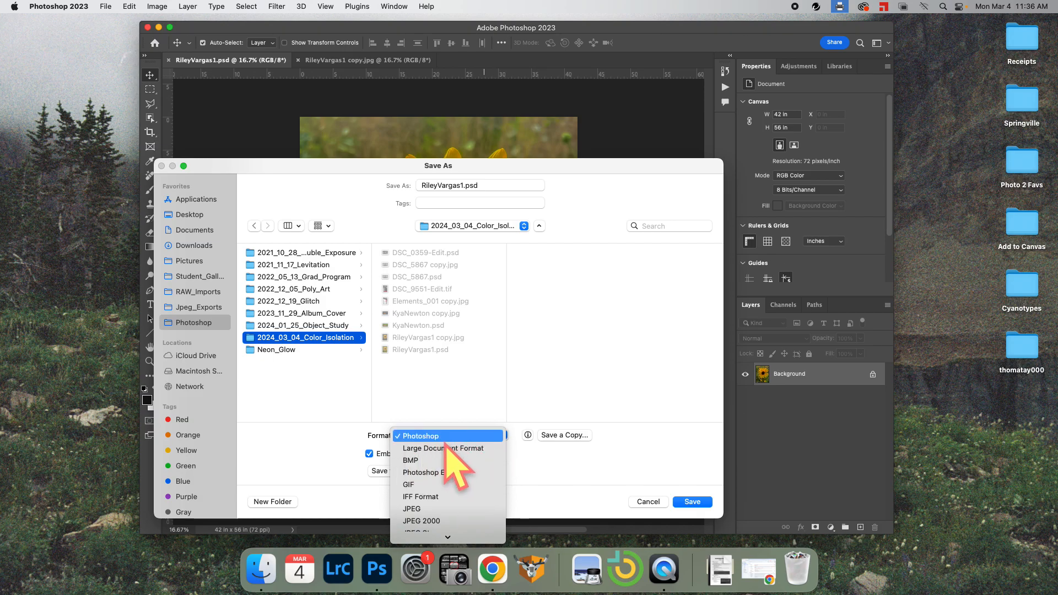
{"action": "left_click", "coordinate": [687, 507]}
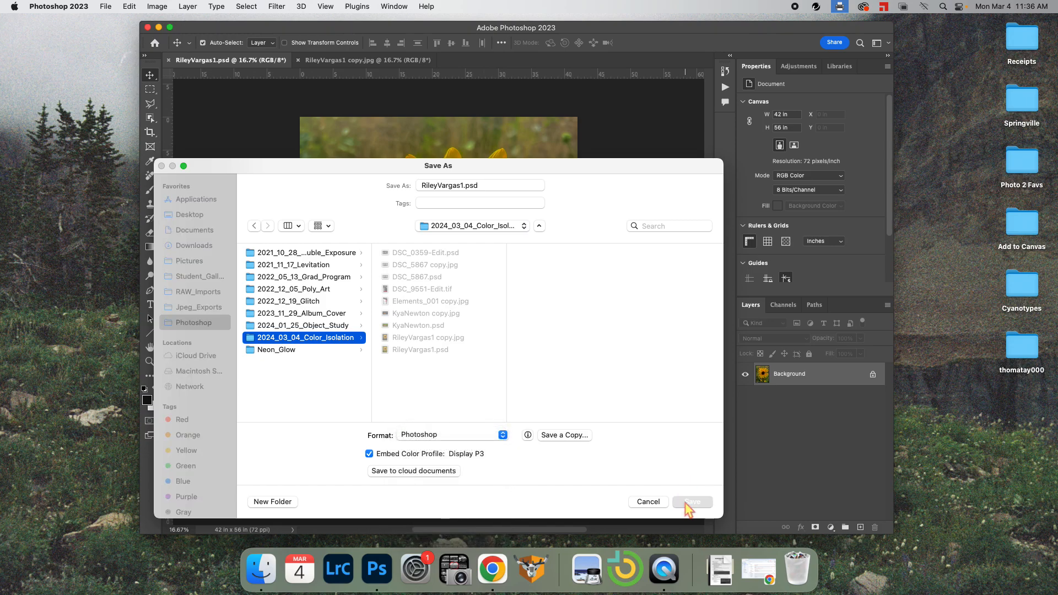
{"action": "left_click", "coordinate": [689, 503]}
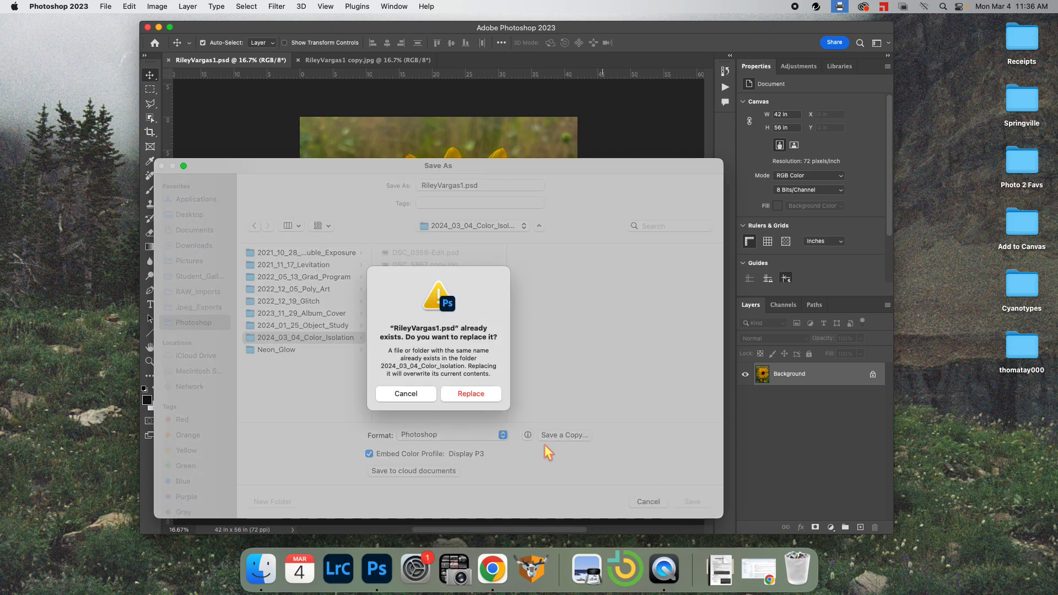
{"action": "left_click", "coordinate": [421, 394]}
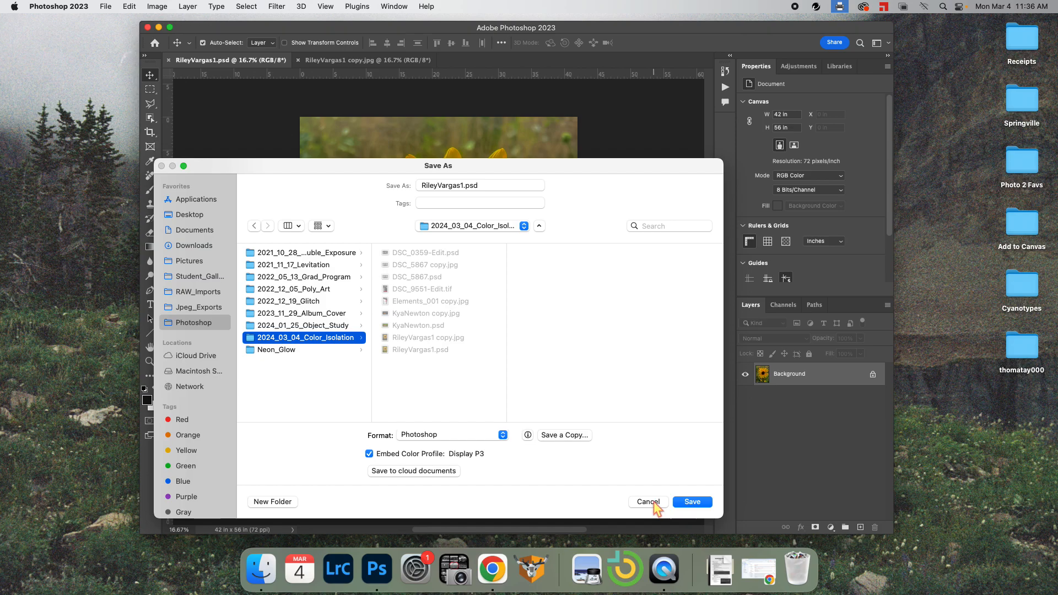
{"action": "left_click", "coordinate": [649, 502]}
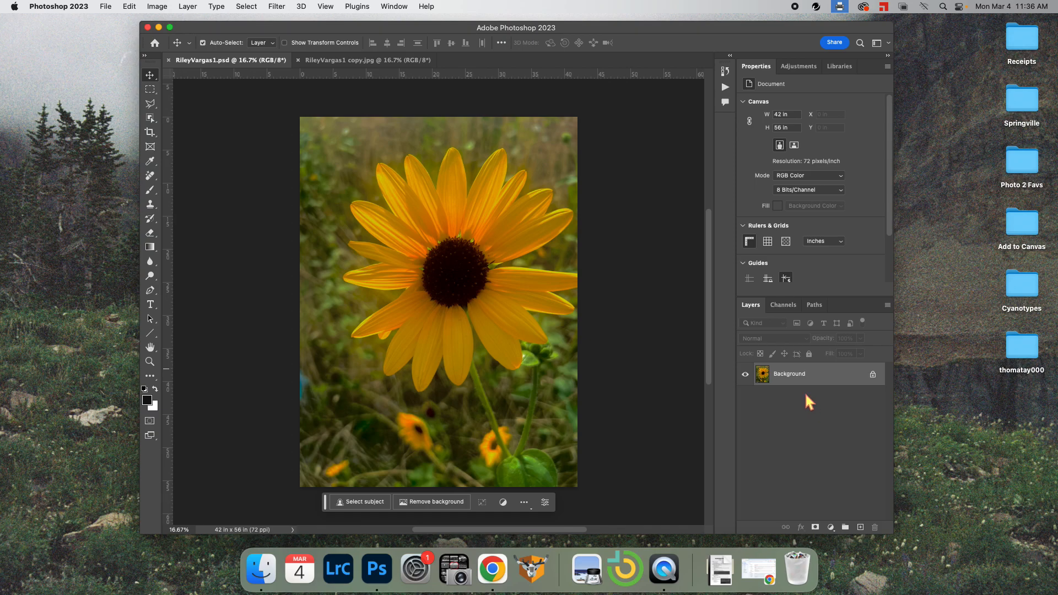
Duplicate the Background layer as Background copy
{"action": "mouse_move", "coordinate": [807, 387]}
{"action": "left_click_drag", "start_coordinate": [810, 378], "coordinate": [860, 527]}
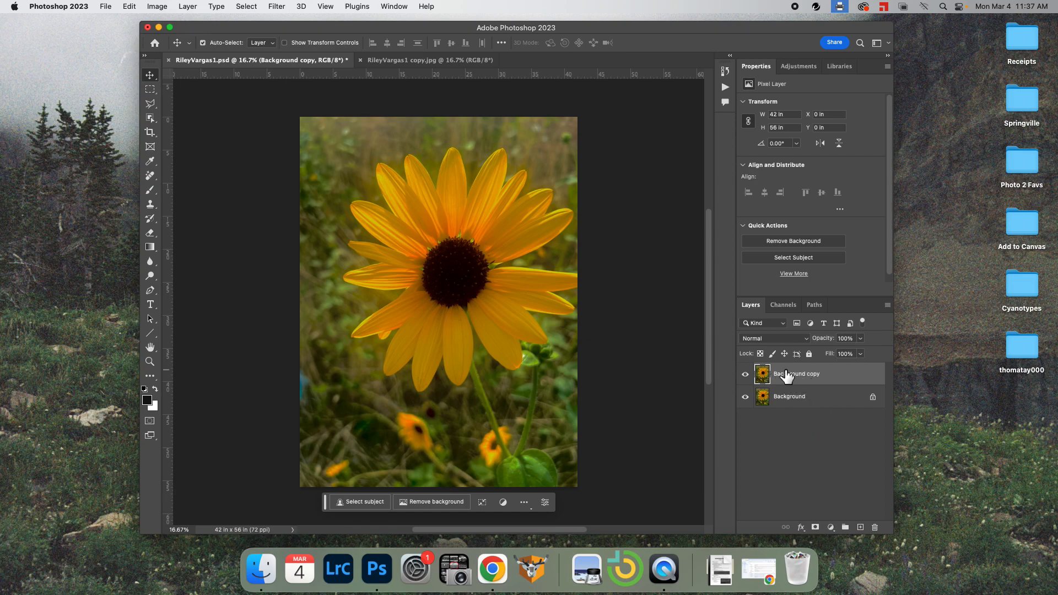
{"action": "left_click", "coordinate": [812, 398]}
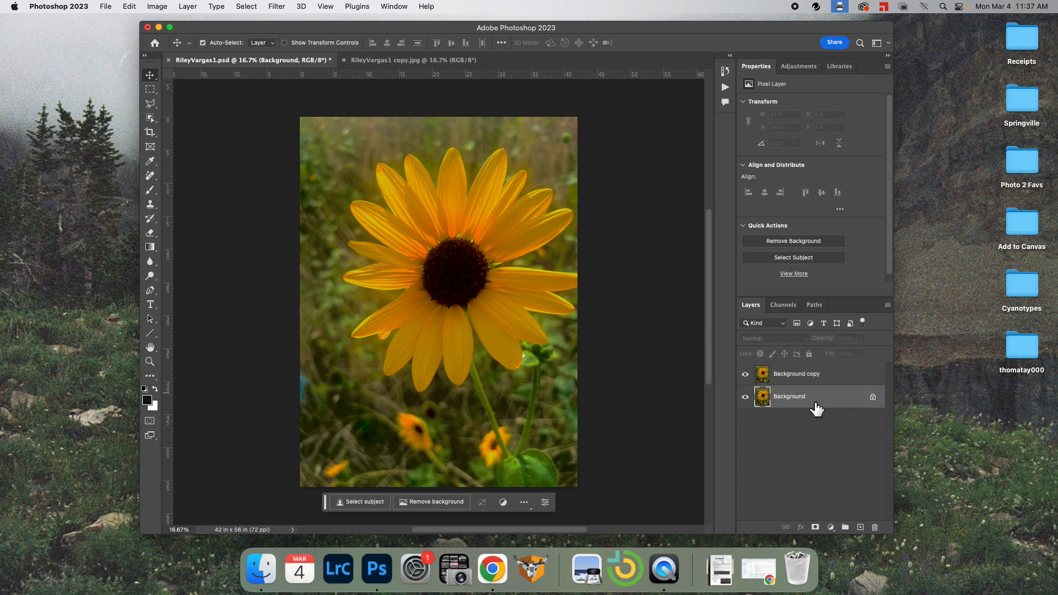
{"action": "left_click", "coordinate": [788, 379]}
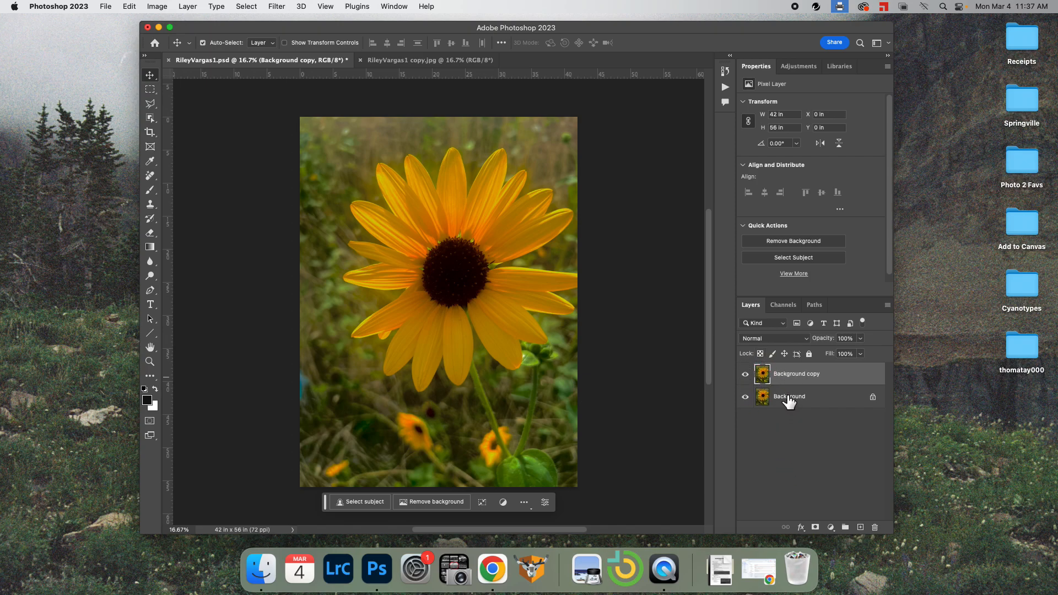
Make the original Background layer visible and unlock it into Layer 0
{"action": "left_click", "coordinate": [789, 397]}
{"action": "left_click", "coordinate": [745, 397]}
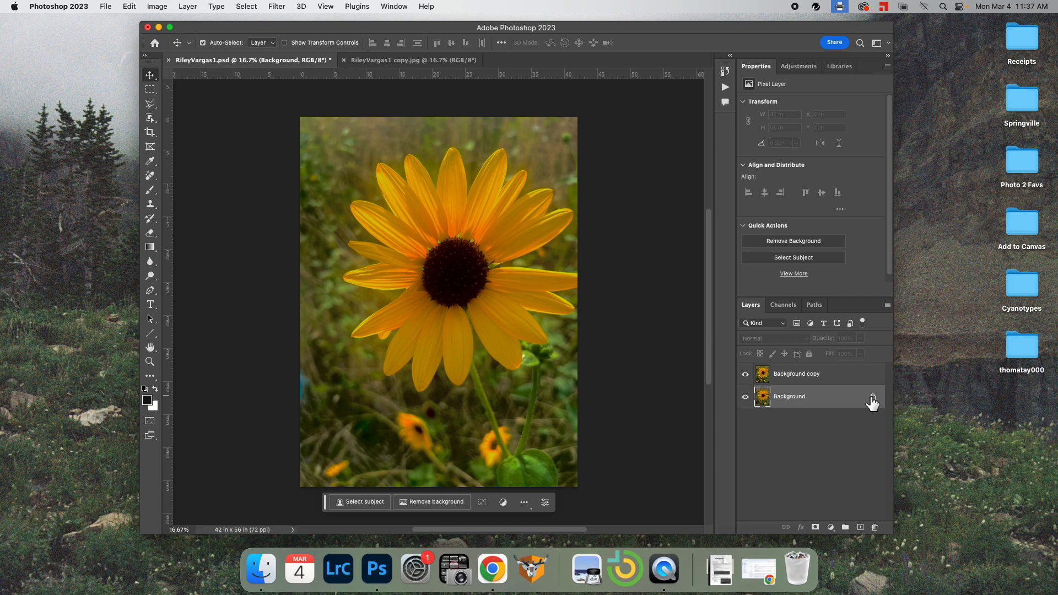
{"action": "left_click", "coordinate": [872, 397]}
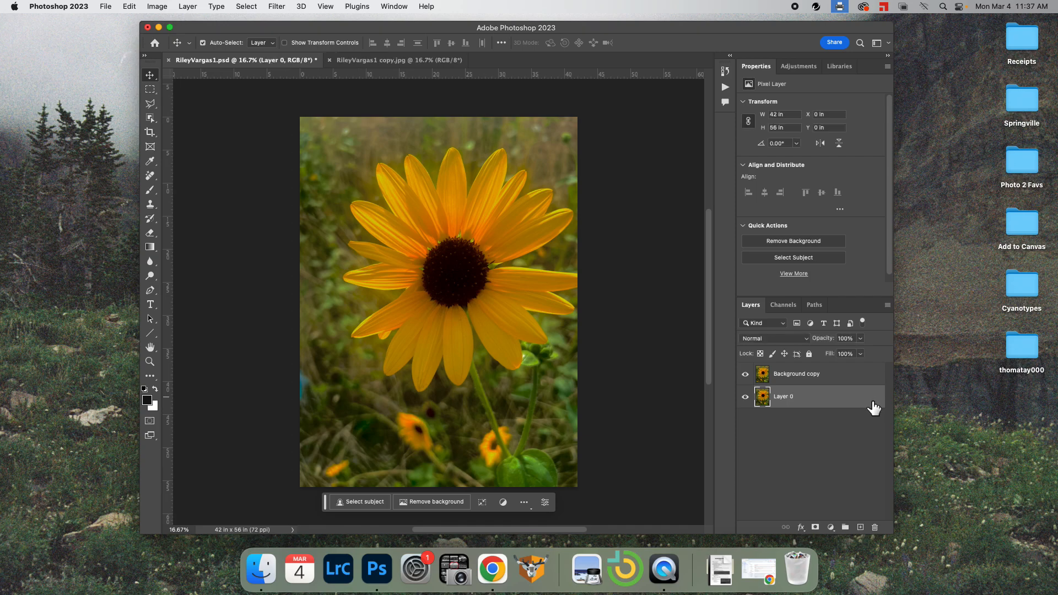
Desaturate Layer 0 to greyscale with Image > Adjustments > Desaturate
{"action": "left_click", "coordinate": [163, 6]}
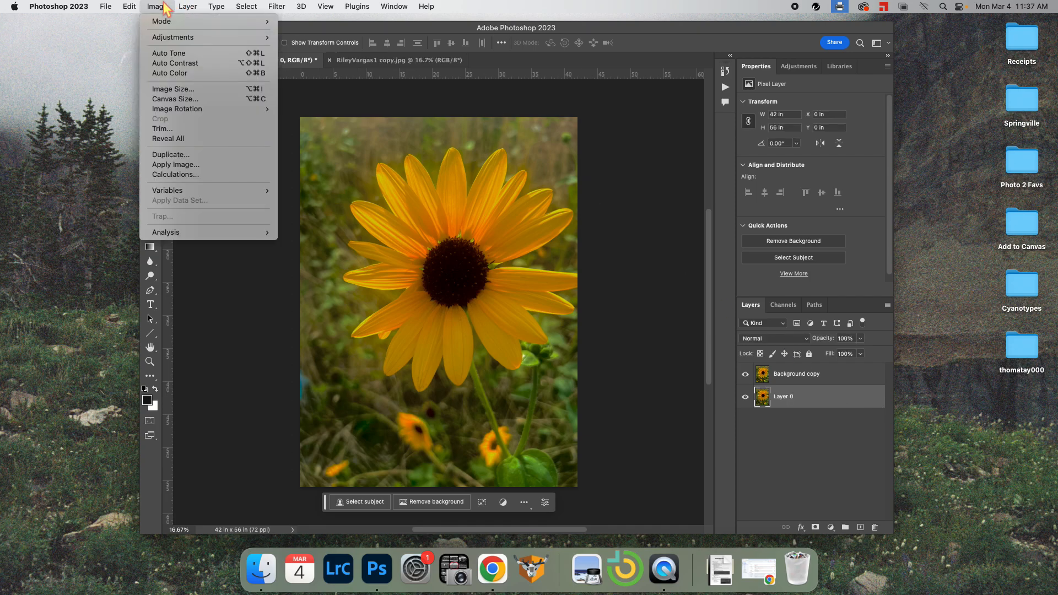
{"action": "mouse_move", "coordinate": [160, 38]}
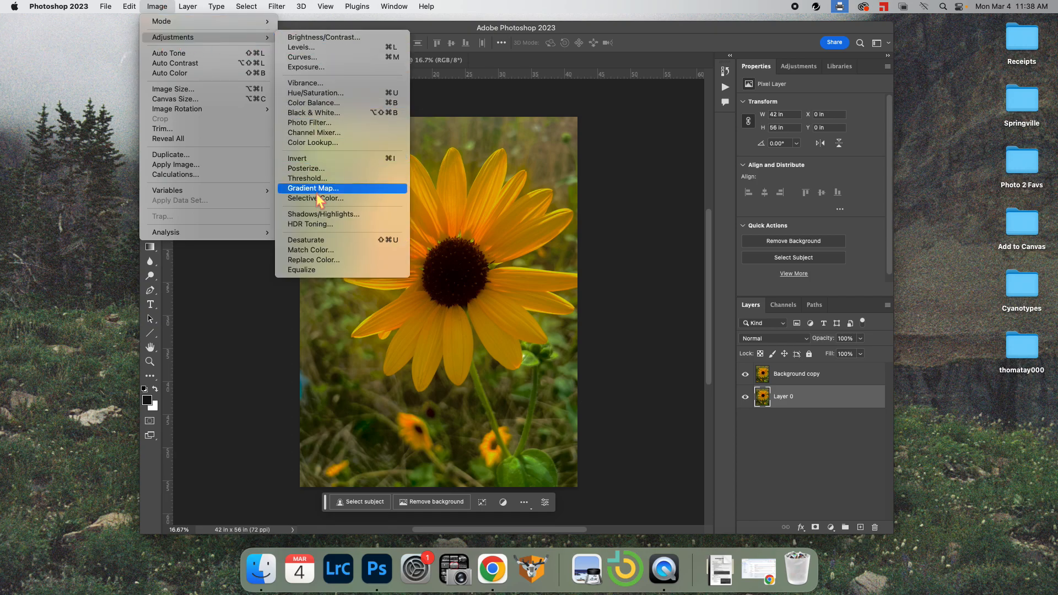
{"action": "left_click", "coordinate": [320, 240]}
{"action": "left_click", "coordinate": [187, 6]}
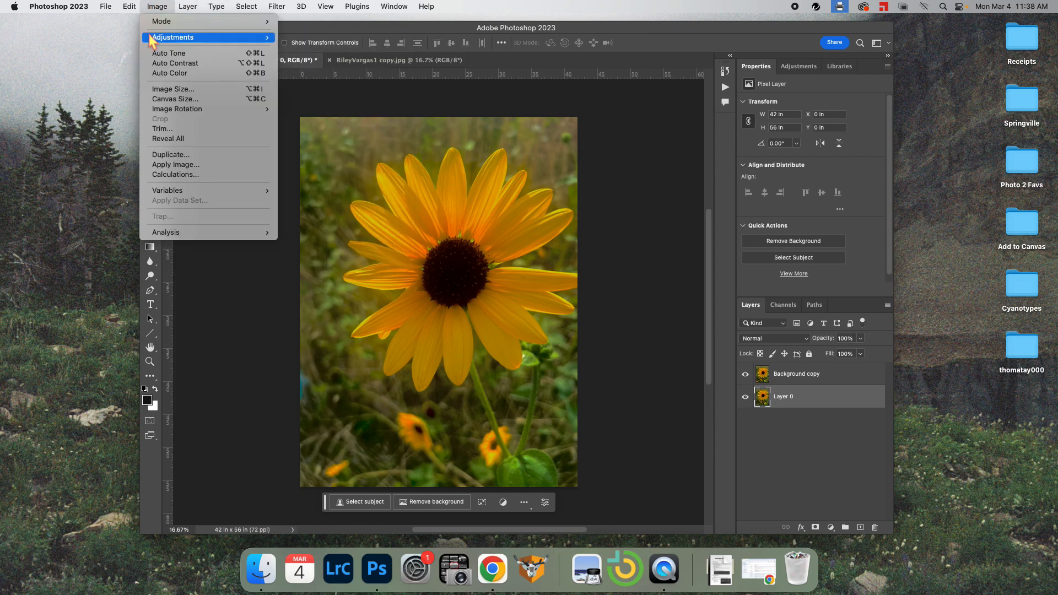
{"action": "mouse_move", "coordinate": [193, 38]}
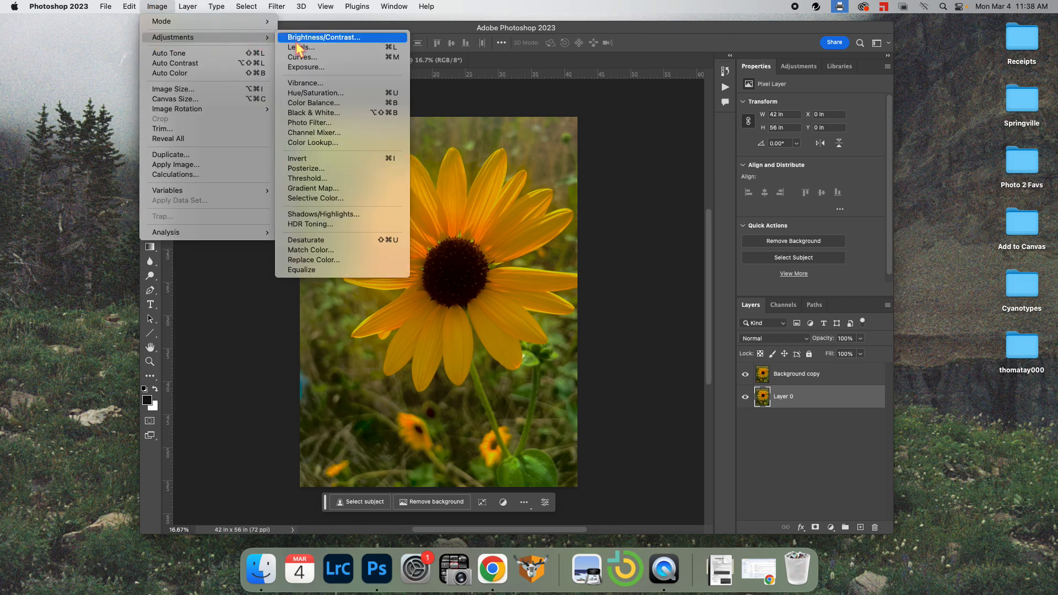
{"action": "left_click", "coordinate": [313, 239]}
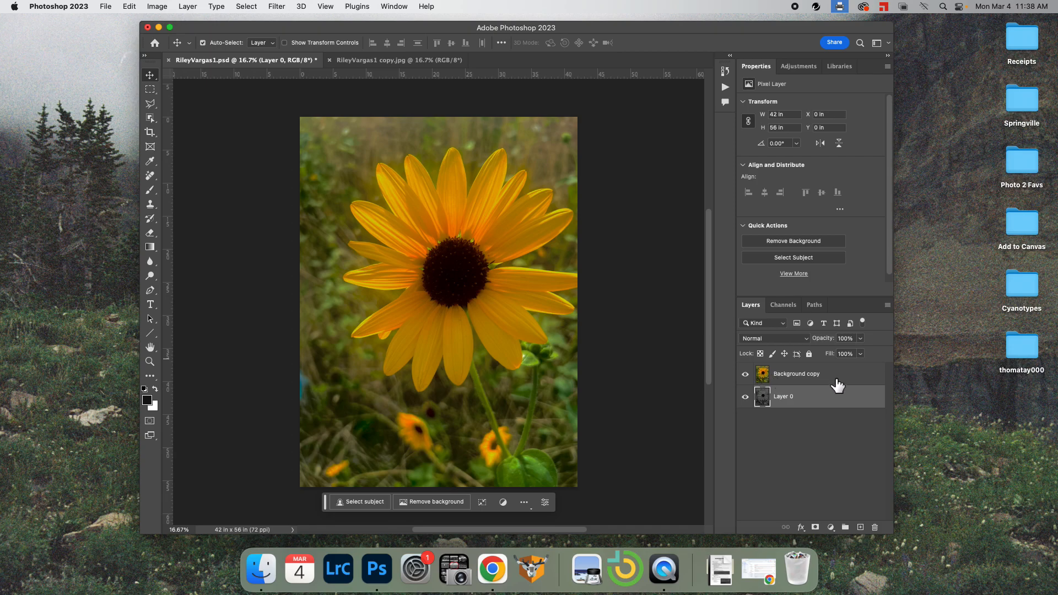
{"action": "left_click", "coordinate": [746, 375]}
{"action": "left_click", "coordinate": [746, 375]}
{"action": "left_click", "coordinate": [746, 375]}
{"action": "left_click", "coordinate": [746, 375]}
{"action": "left_click", "coordinate": [746, 375]}
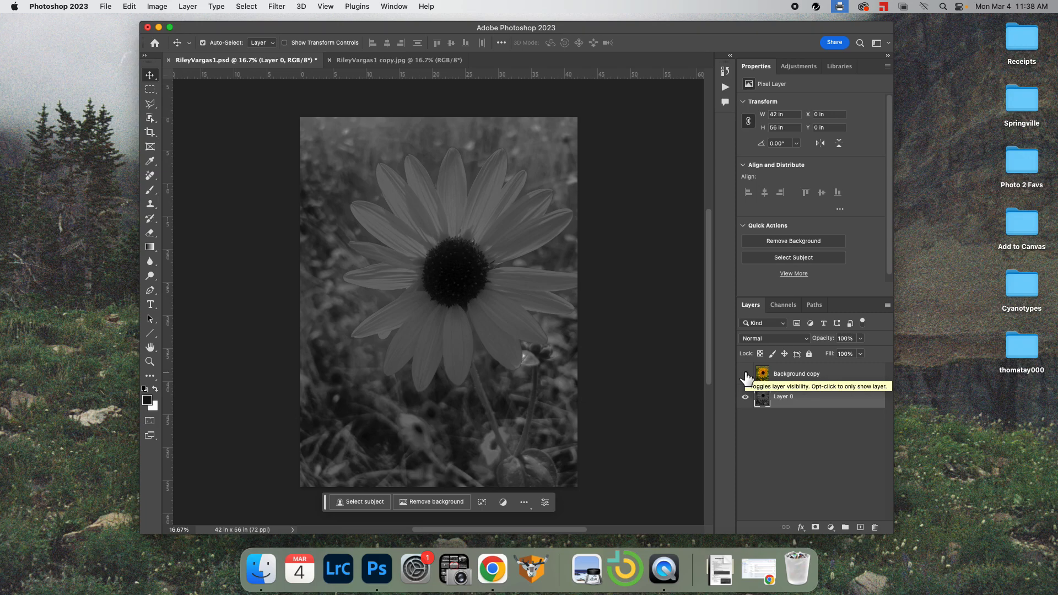
{"action": "left_click", "coordinate": [746, 375]}
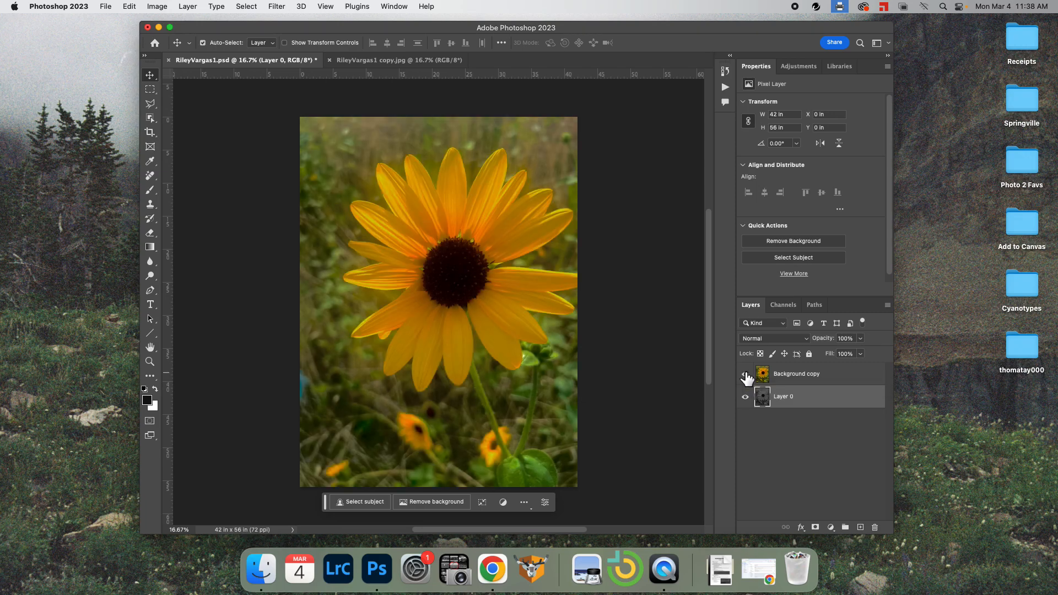
{"action": "left_click", "coordinate": [794, 383]}
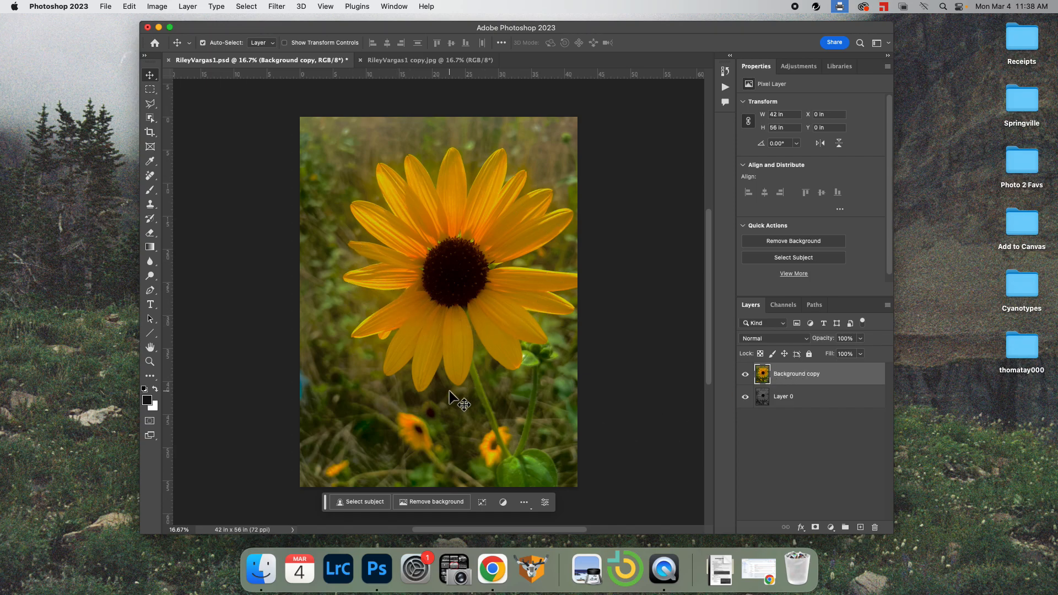
{"action": "left_click", "coordinate": [367, 500]}
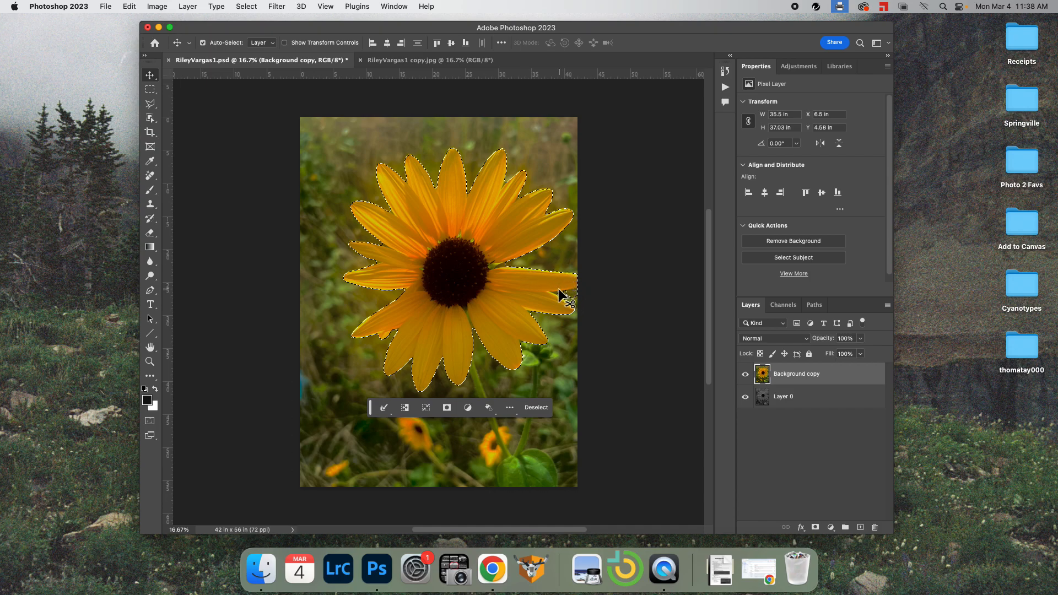
{"action": "left_click", "coordinate": [530, 409]}
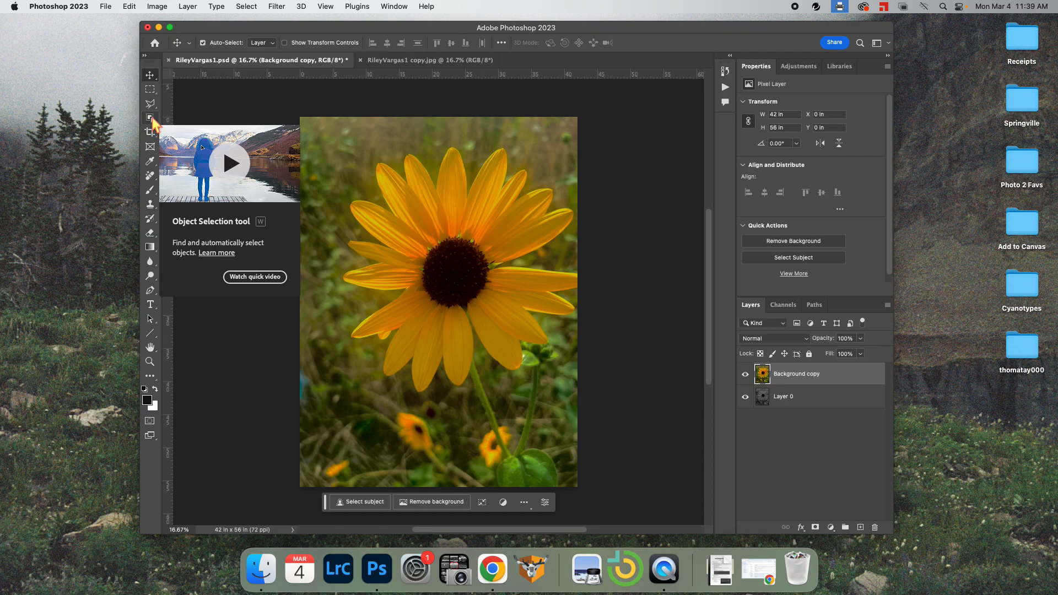
Use the Object Selection Tool with a box around the photo to select the sunflower
{"action": "left_click", "coordinate": [152, 117]}
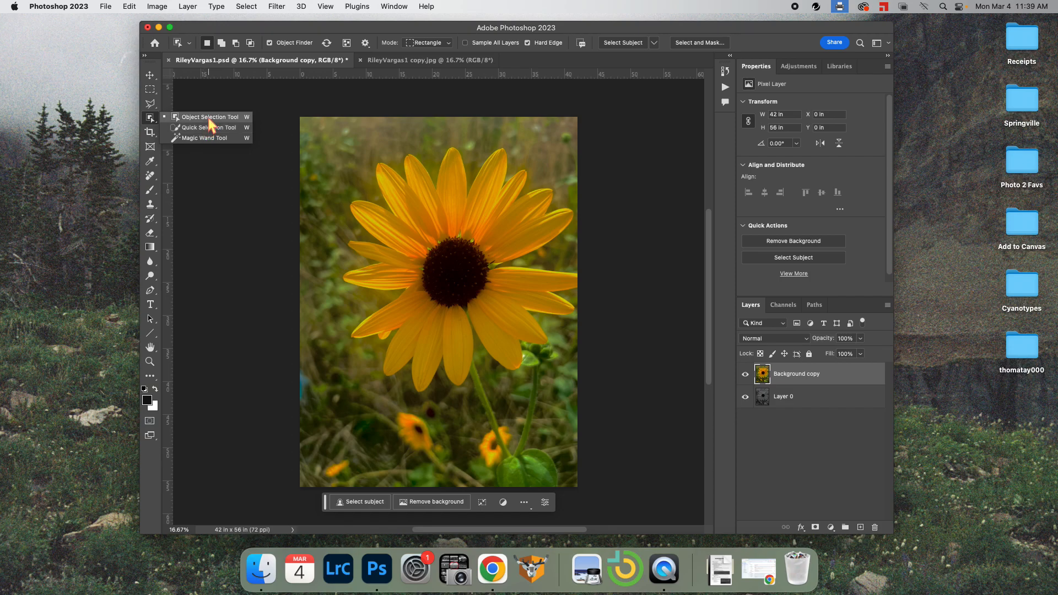
{"action": "left_click", "coordinate": [180, 117]}
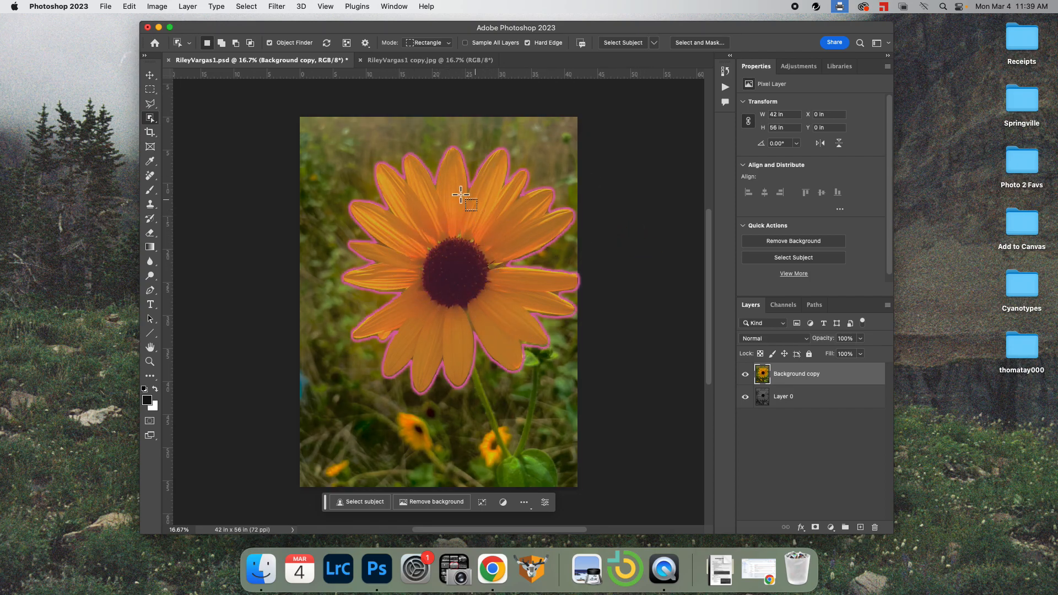
{"action": "left_click", "coordinate": [512, 226]}
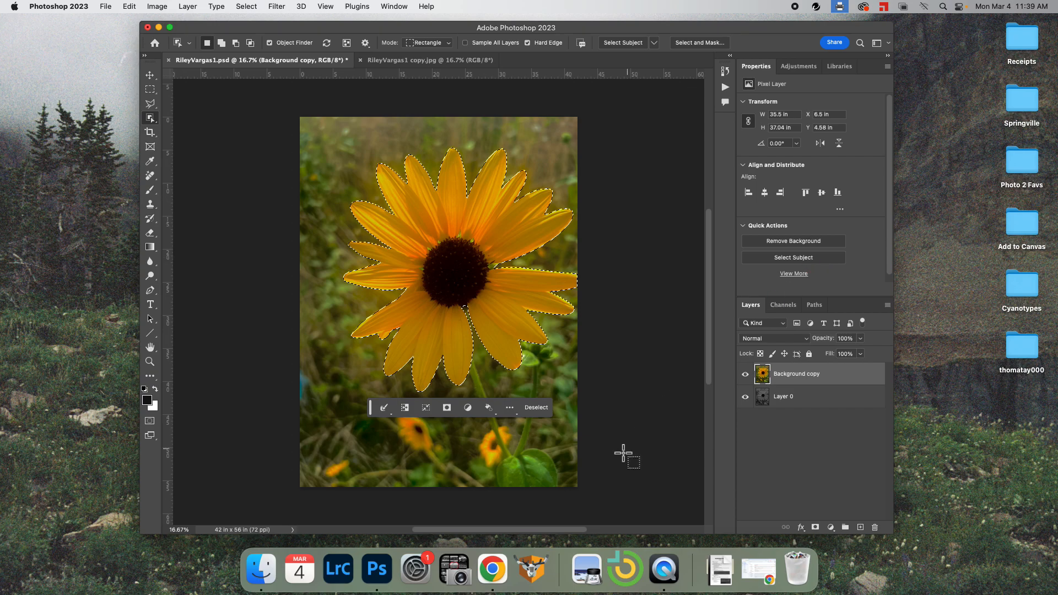
{"action": "left_click", "coordinate": [538, 407]}
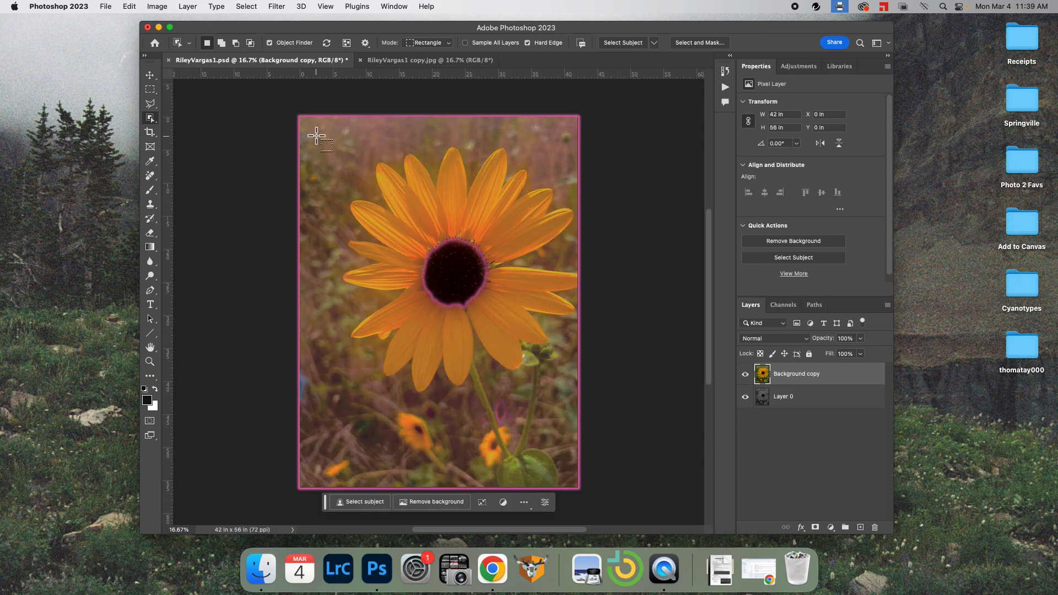
{"action": "left_click_drag", "start_coordinate": [324, 143], "coordinate": [657, 397]}
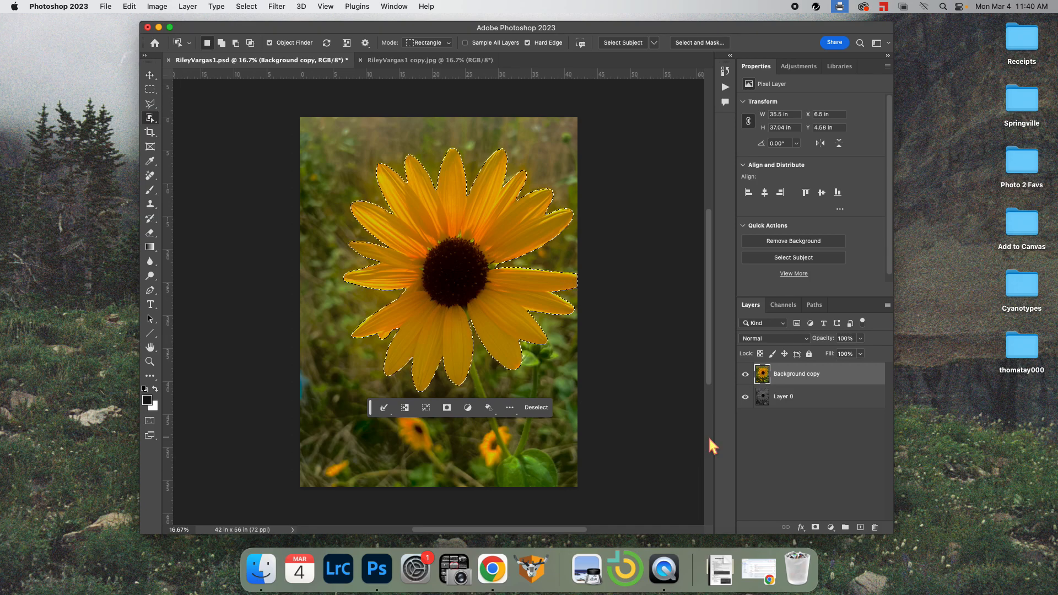
Add a layer mask to Background copy and toggle the red mask overlay on and off
{"action": "left_click", "coordinate": [816, 529]}
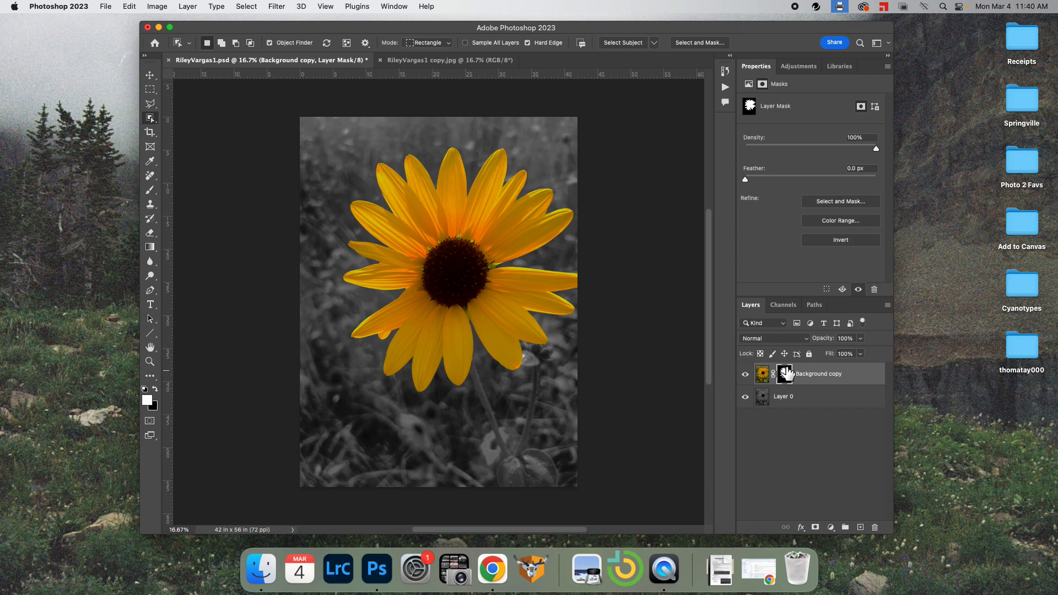
{"action": "key", "text": "backslash"}
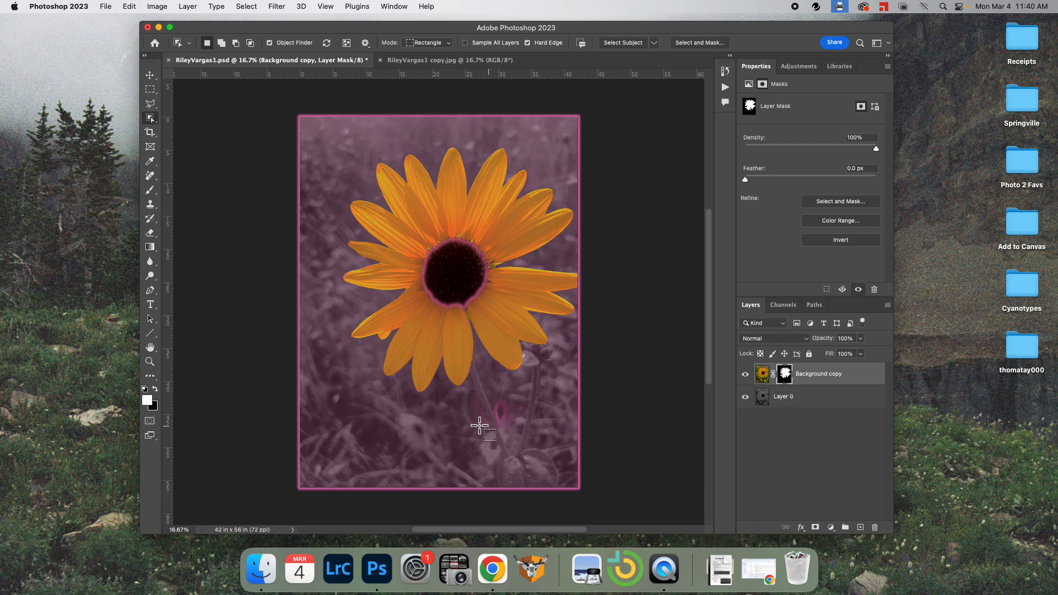
{"action": "key", "text": "backslash"}
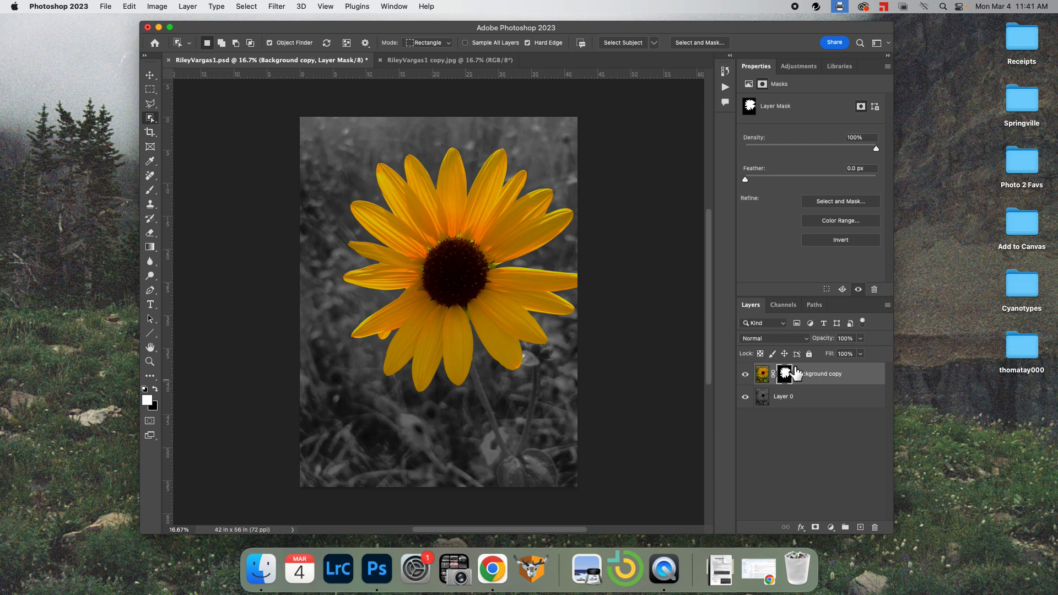
{"action": "double_click", "coordinate": [785, 374]}
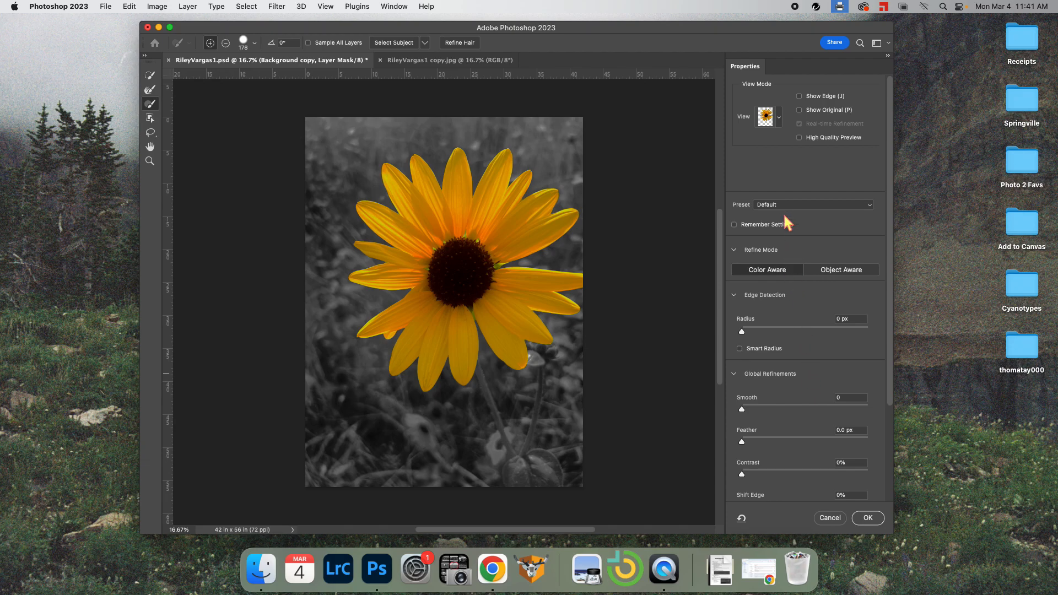
{"action": "left_click", "coordinate": [779, 116]}
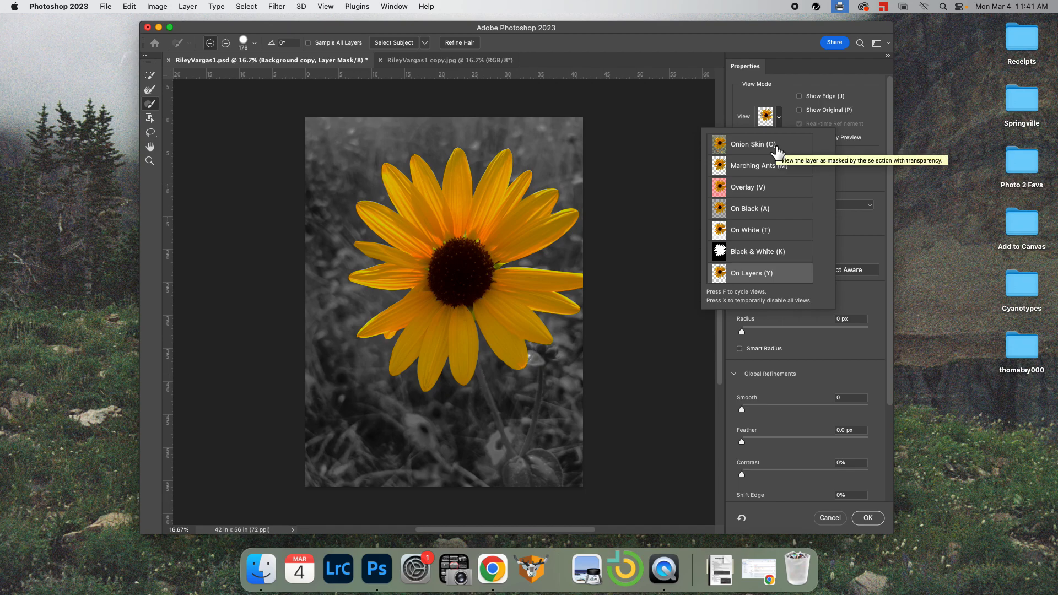
{"action": "left_click", "coordinate": [753, 145]}
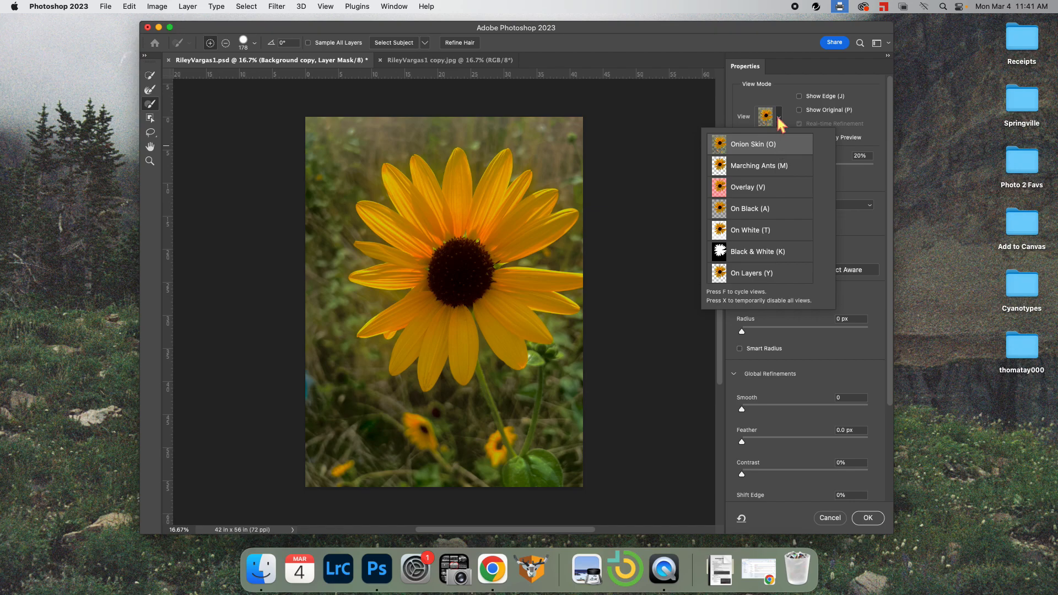
{"action": "left_click", "coordinate": [781, 122]}
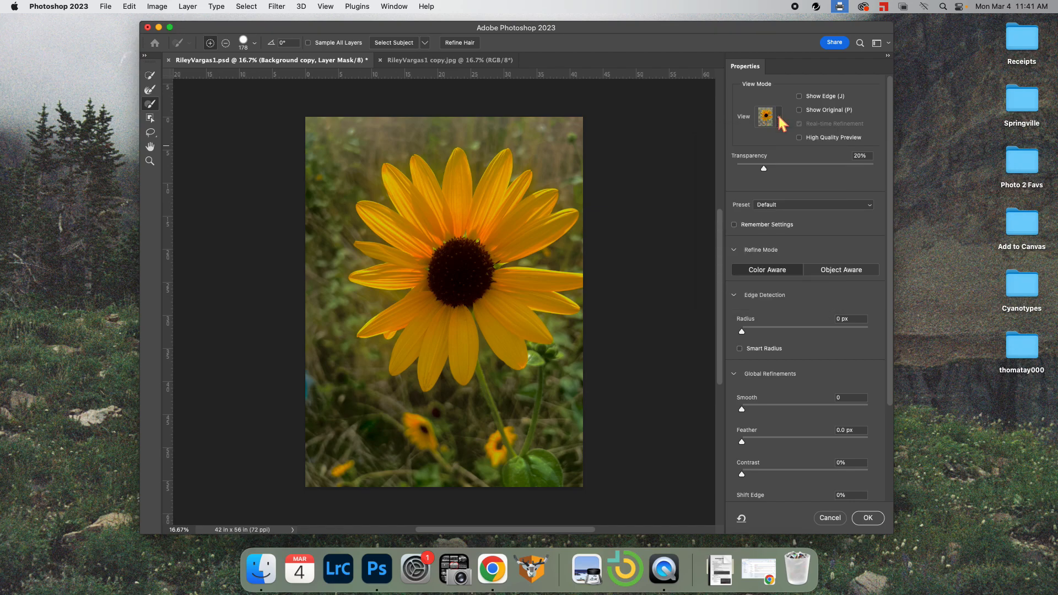
{"action": "left_click", "coordinate": [781, 122]}
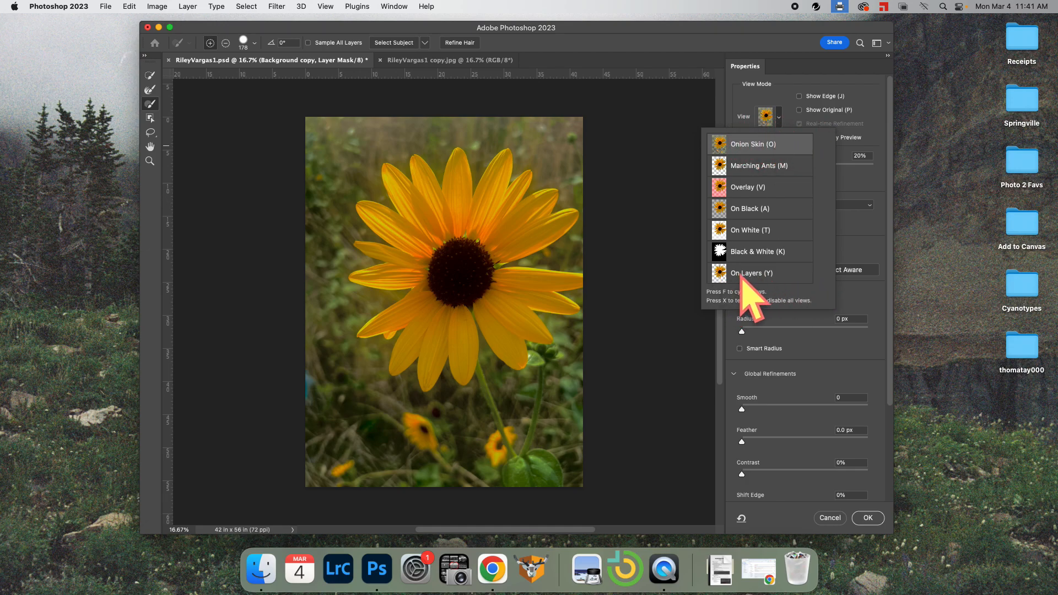
{"action": "left_click", "coordinate": [759, 97]}
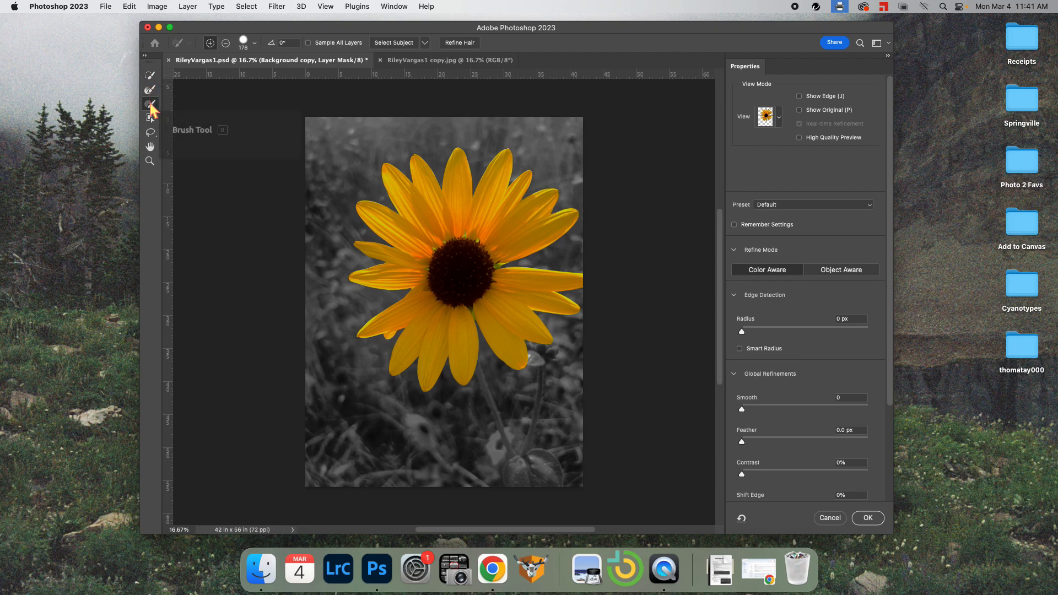
{"action": "left_click", "coordinate": [150, 76]}
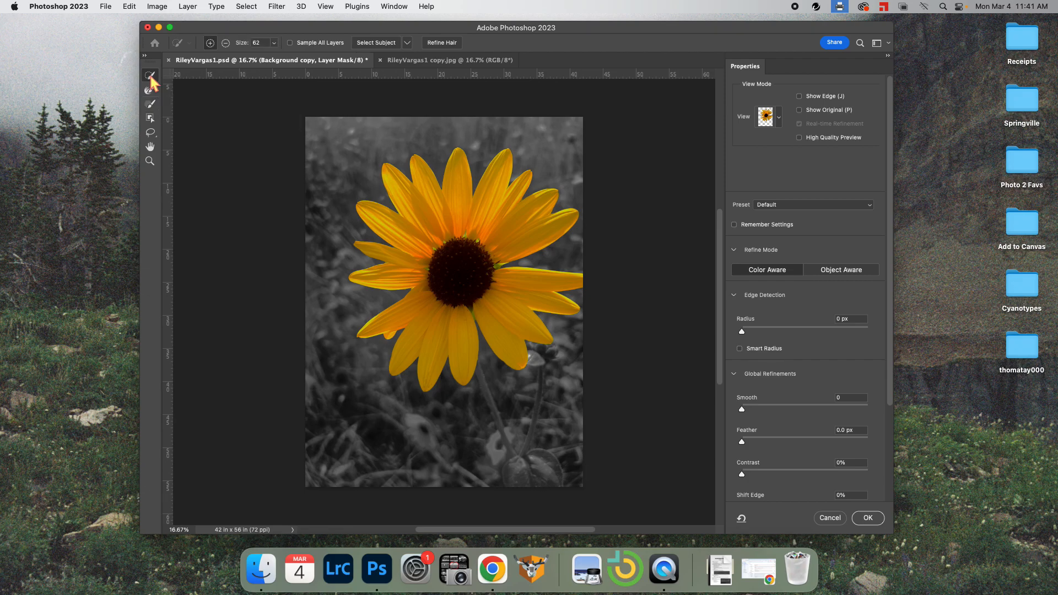
{"action": "left_click", "coordinate": [225, 43]}
{"action": "left_click", "coordinate": [210, 43]}
{"action": "mouse_move", "coordinate": [339, 140]}
{"action": "left_mouse_down"}
{"action": "mouse_move", "coordinate": [360, 144]}
{"action": "mouse_move", "coordinate": [341, 166]}
{"action": "mouse_move", "coordinate": [337, 132]}
{"action": "mouse_move", "coordinate": [310, 143]}
{"action": "mouse_move", "coordinate": [356, 172]}
{"action": "mouse_move", "coordinate": [344, 136]}
{"action": "mouse_move", "coordinate": [341, 155]}
{"action": "mouse_move", "coordinate": [358, 123]}
{"action": "left_mouse_up"}
{"action": "left_click", "coordinate": [225, 42]}
{"action": "left_click", "coordinate": [274, 42]}
{"action": "mouse_move", "coordinate": [272, 56]}
{"action": "left_mouse_down"}
{"action": "mouse_move", "coordinate": [245, 57]}
{"action": "mouse_move", "coordinate": [277, 57]}
{"action": "left_mouse_up"}
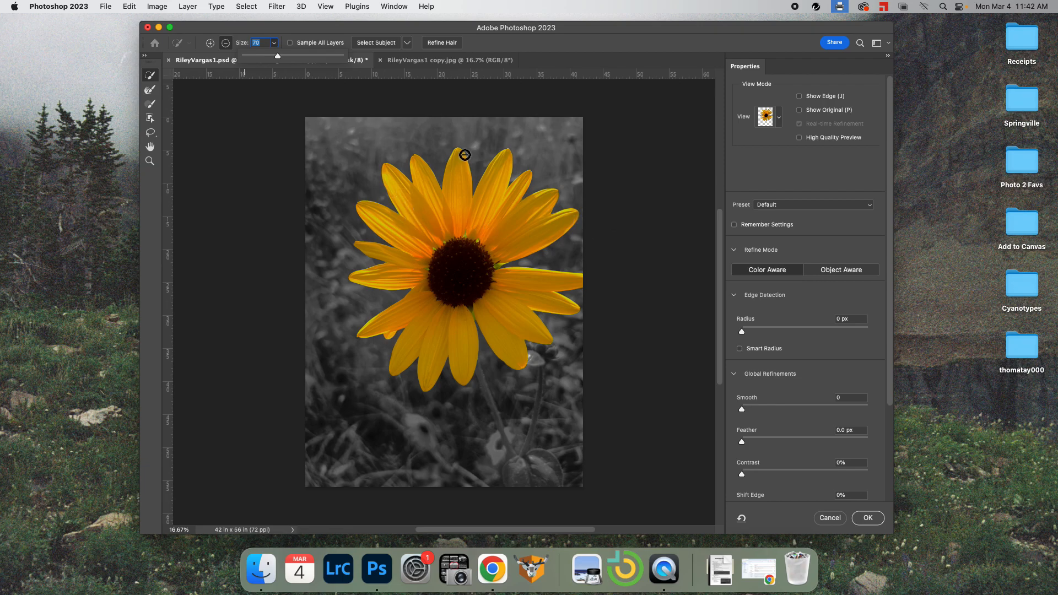
{"action": "left_click", "coordinate": [209, 43]}
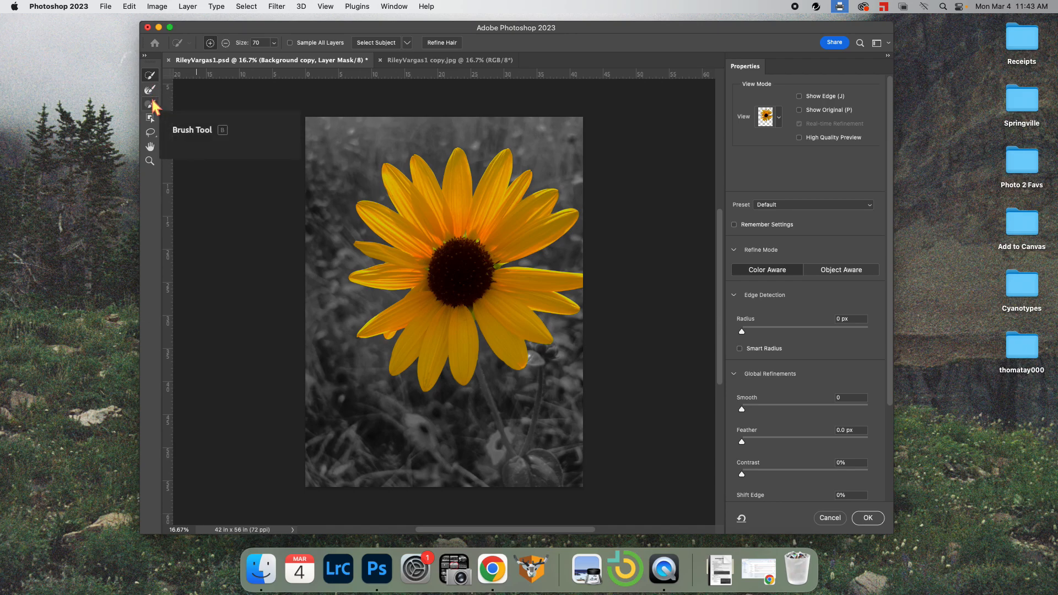
{"action": "left_click", "coordinate": [152, 102]}
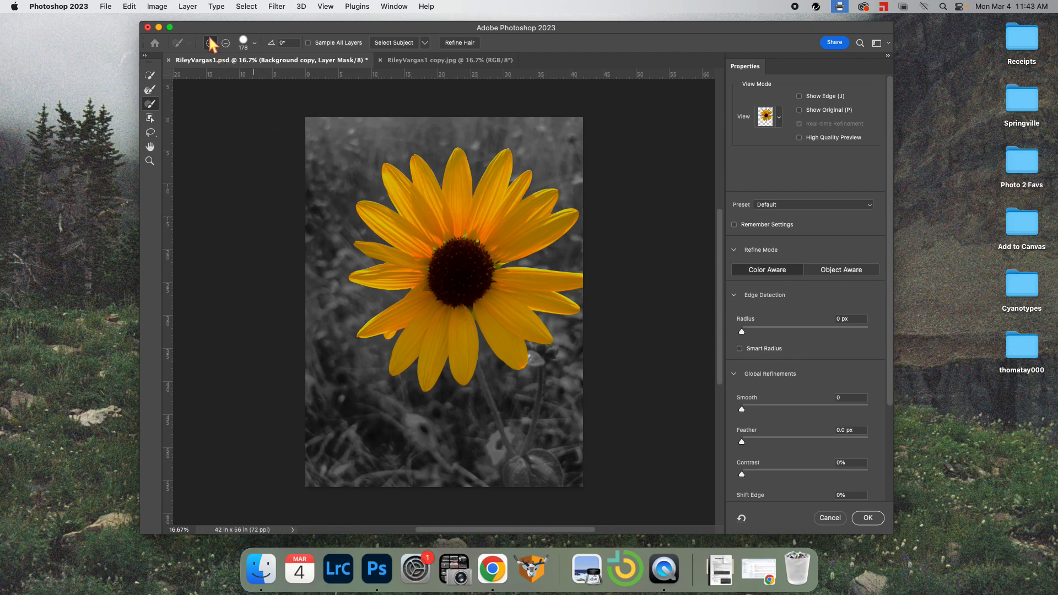
{"action": "mouse_move", "coordinate": [337, 251]}
{"action": "left_mouse_down"}
{"action": "mouse_move", "coordinate": [339, 164]}
{"action": "mouse_move", "coordinate": [370, 156]}
{"action": "mouse_move", "coordinate": [380, 135]}
{"action": "mouse_move", "coordinate": [402, 140]}
{"action": "left_mouse_up"}
{"action": "left_click_drag", "start_coordinate": [439, 140], "coordinate": [455, 134]}
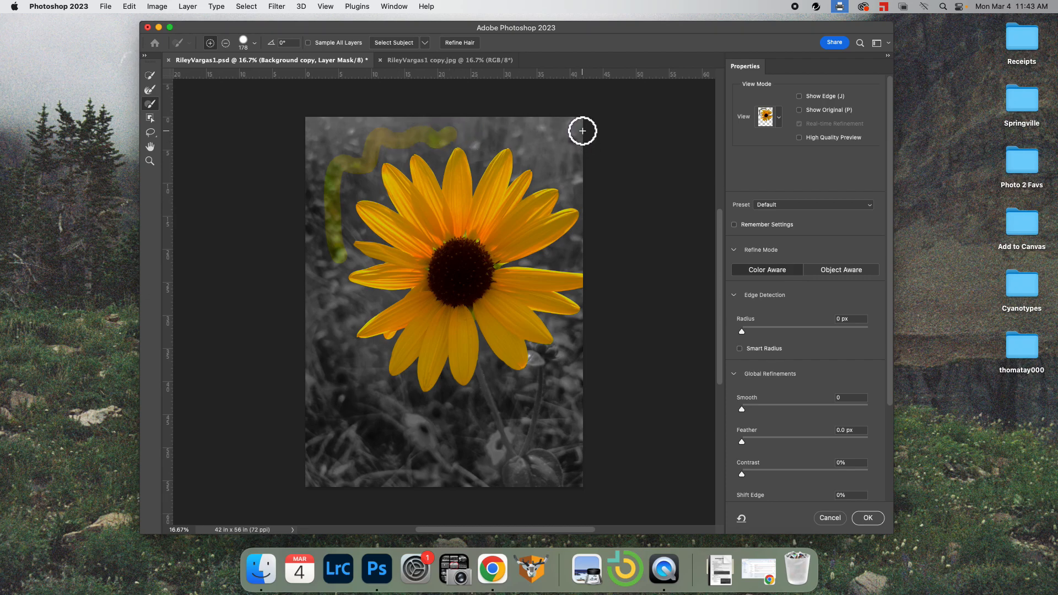
{"action": "key", "text": "super+z"}
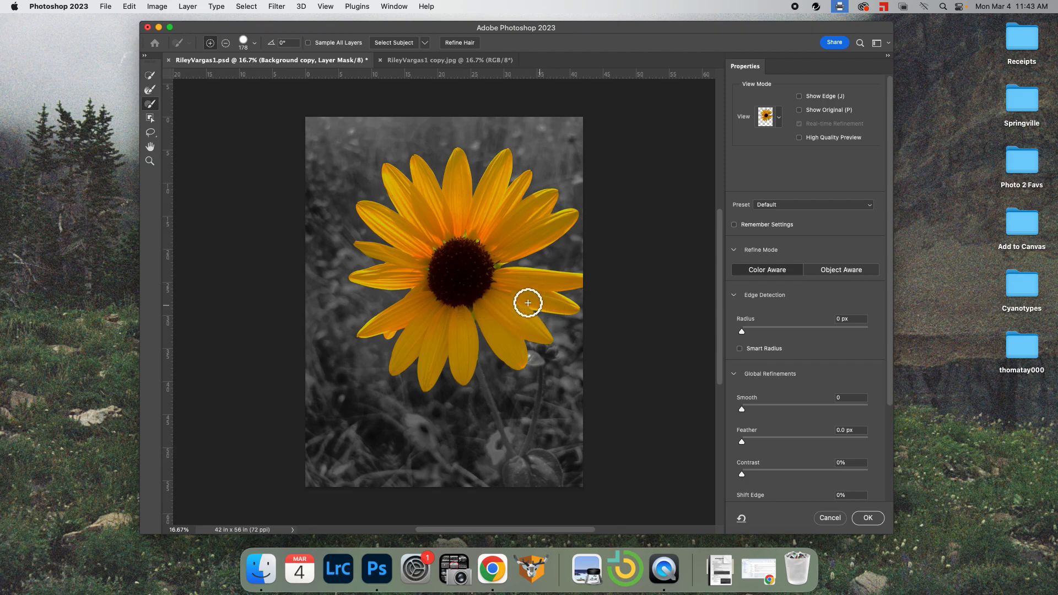
{"action": "left_click", "coordinate": [151, 75]}
{"action": "left_click", "coordinate": [225, 43]}
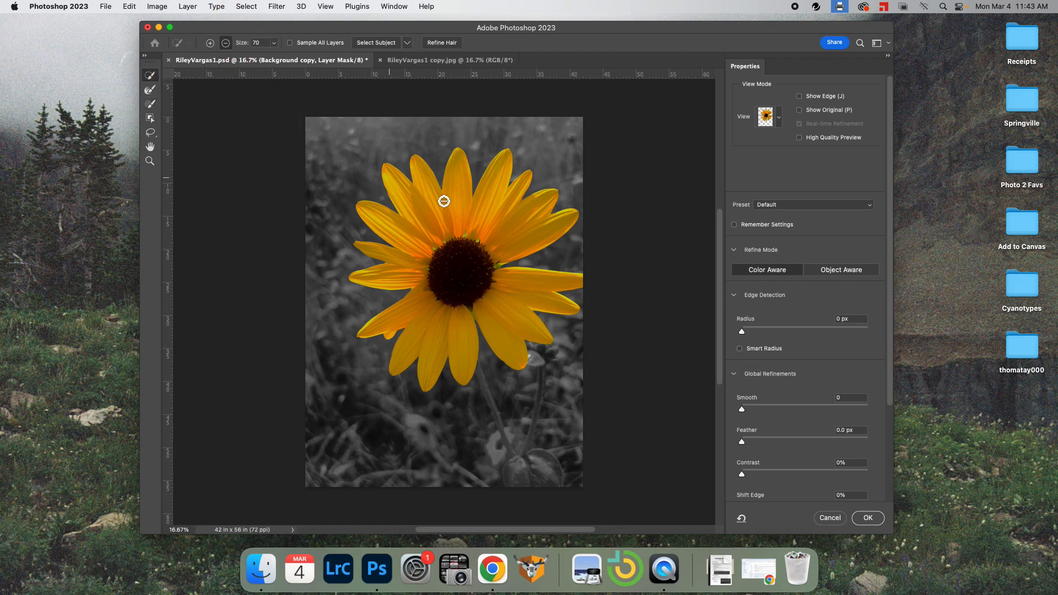
{"action": "left_click", "coordinate": [545, 236]}
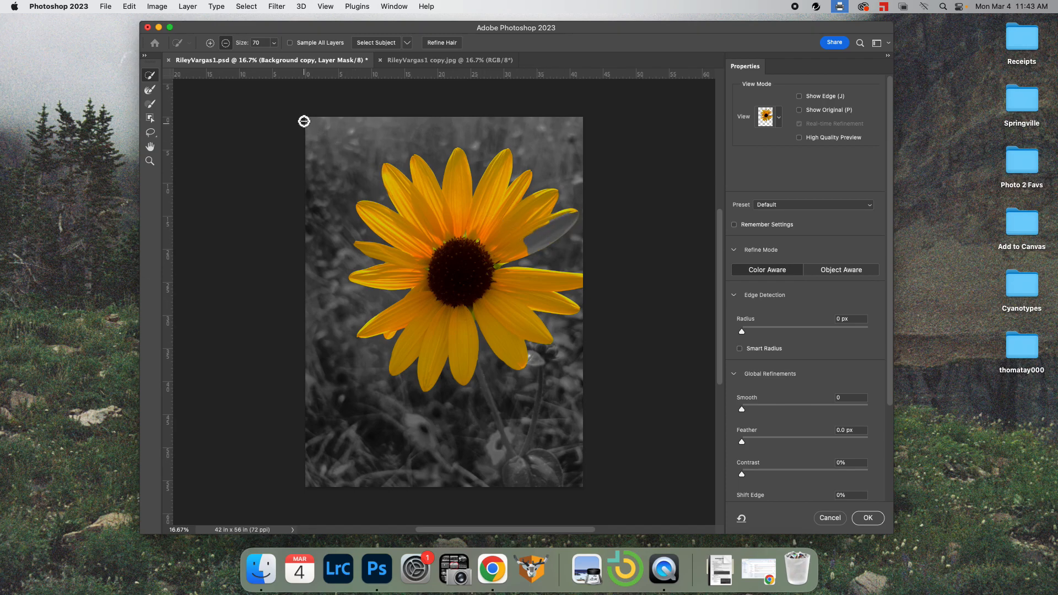
{"action": "left_click", "coordinate": [209, 42]}
{"action": "mouse_move", "coordinate": [524, 246]}
{"action": "left_mouse_down"}
{"action": "mouse_move", "coordinate": [560, 223]}
{"action": "mouse_move", "coordinate": [524, 239]}
{"action": "mouse_move", "coordinate": [557, 229]}
{"action": "mouse_move", "coordinate": [551, 235]}
{"action": "left_mouse_up"}
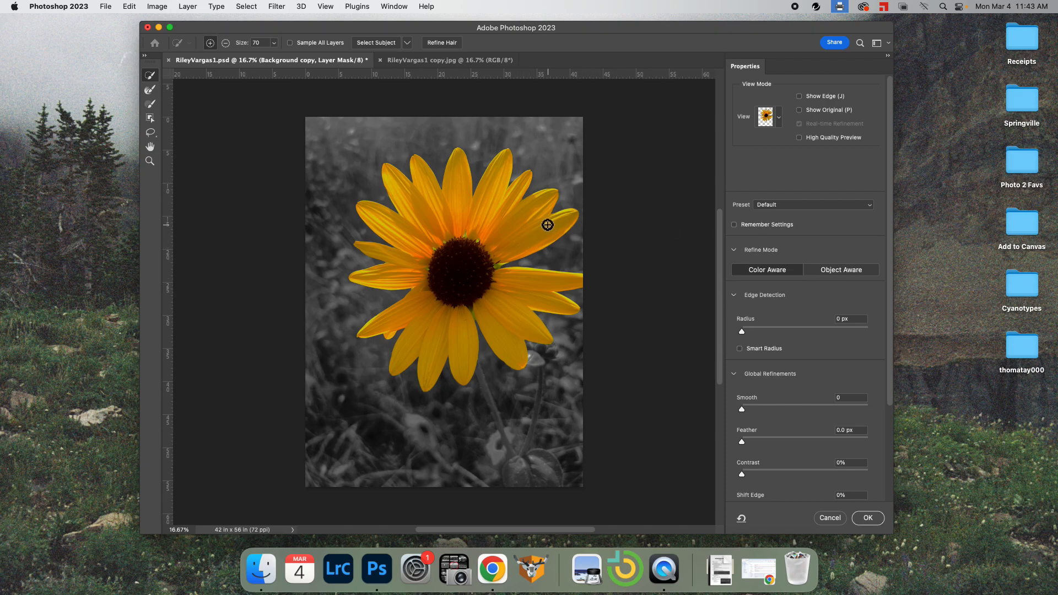
Apply the Select and Mask result, save the document with Cmd+S, and open the File menu
{"action": "left_click", "coordinate": [868, 517]}
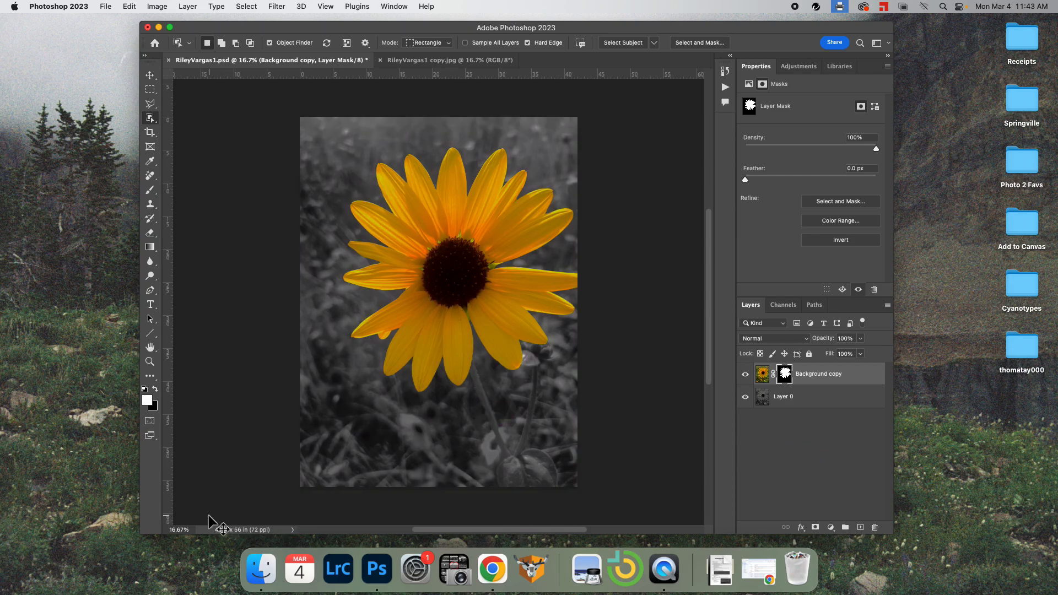
{"action": "key", "text": "super+s"}
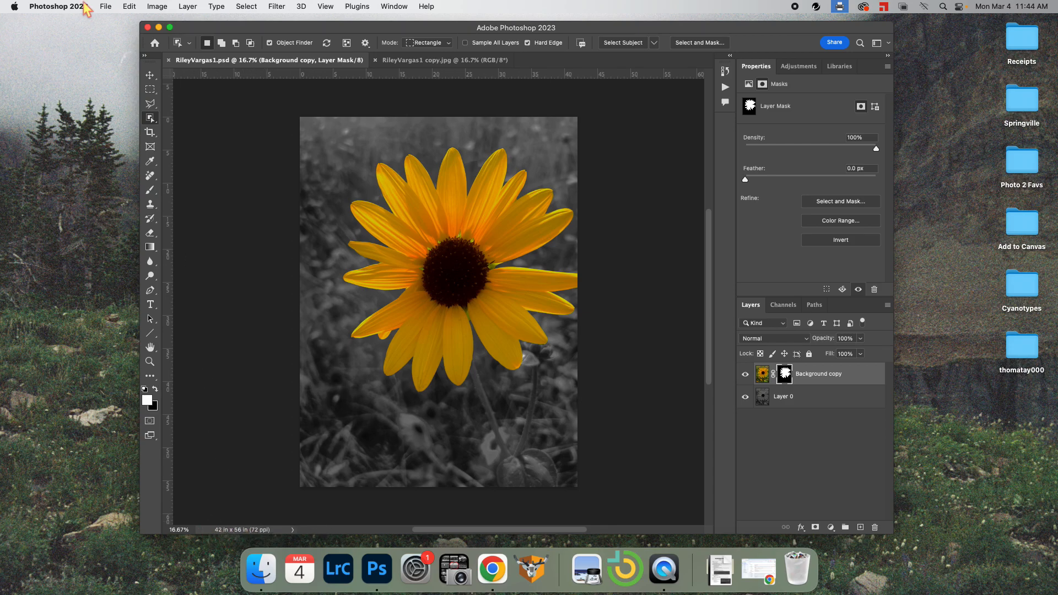
{"action": "left_click", "coordinate": [106, 7]}
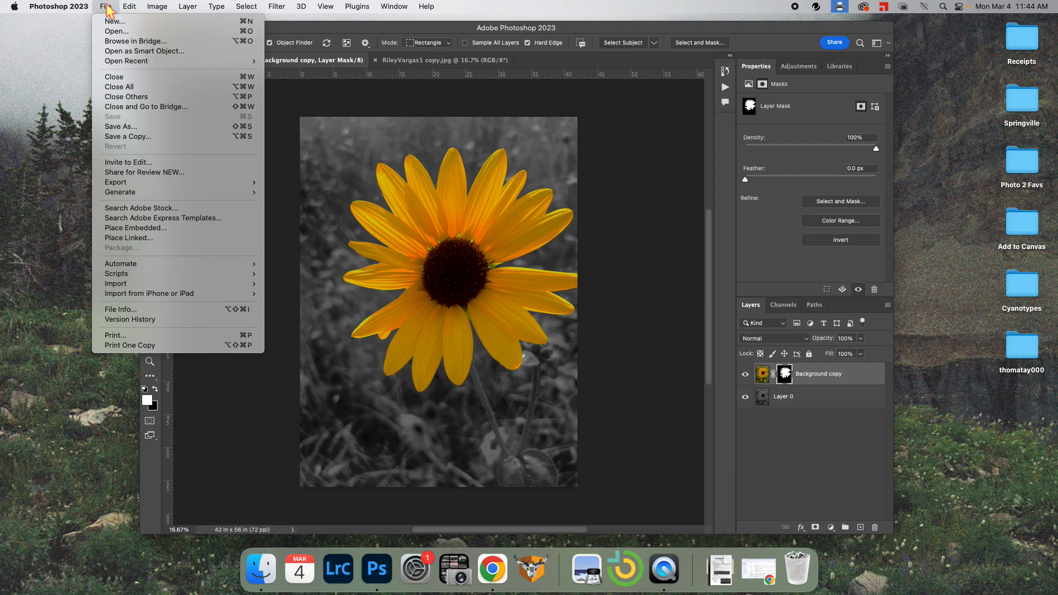
{"action": "left_click", "coordinate": [140, 141]}
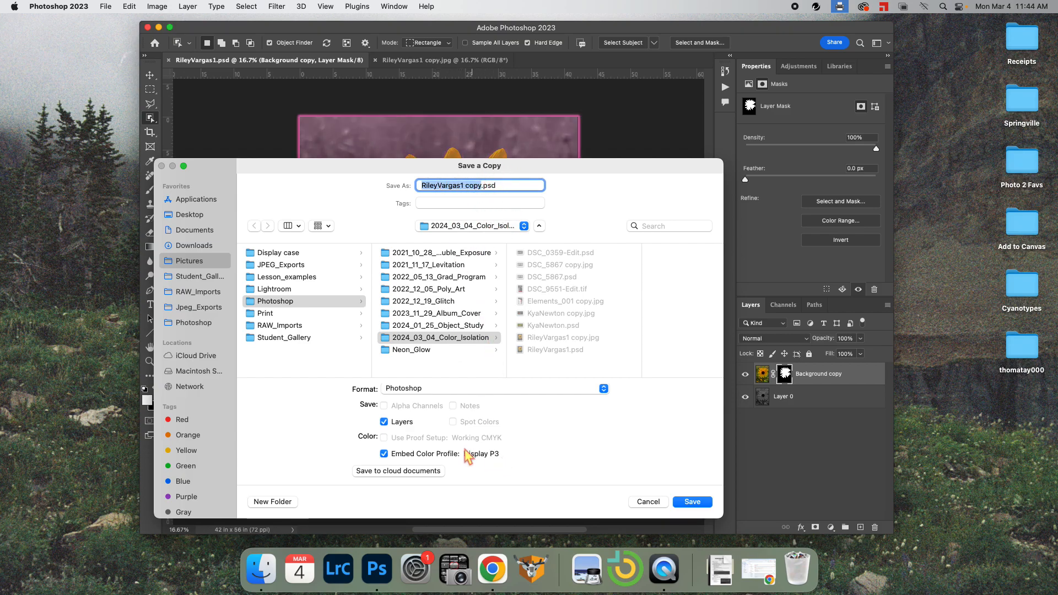
{"action": "left_click", "coordinate": [410, 390]}
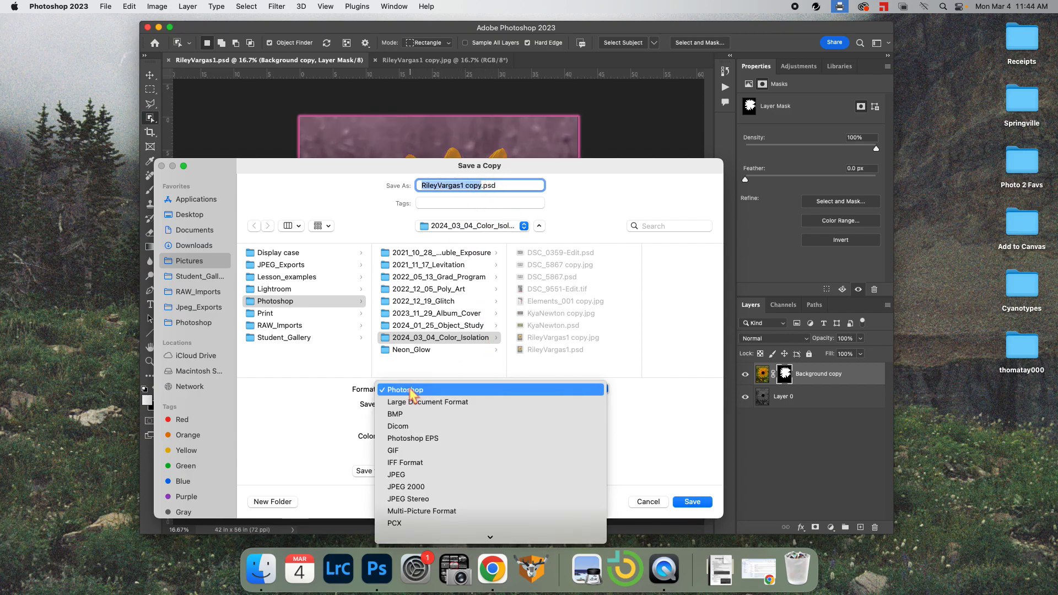
{"action": "left_click", "coordinate": [408, 475]}
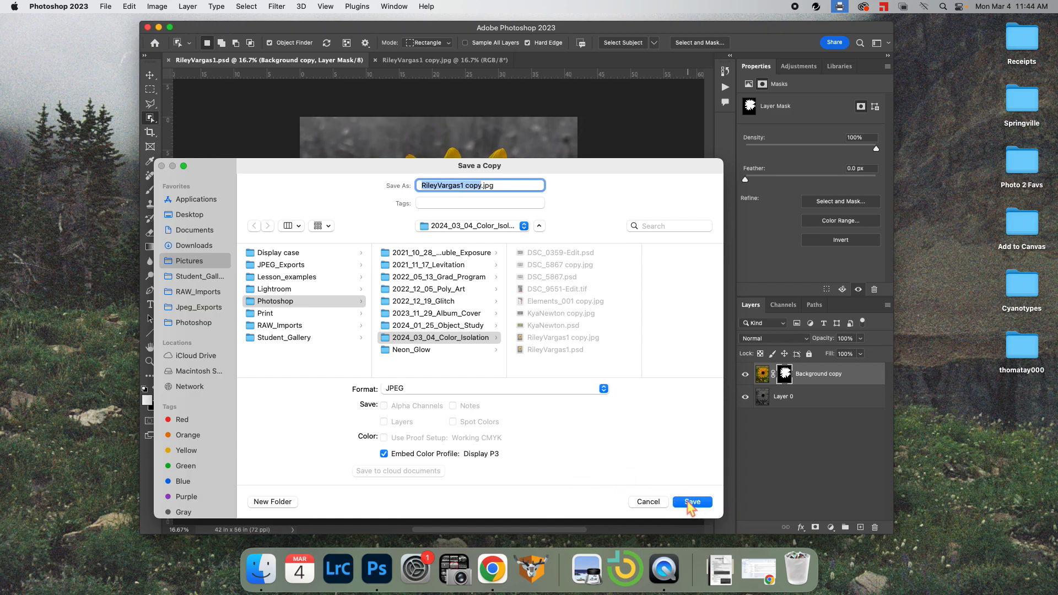
{"action": "left_click", "coordinate": [691, 502]}
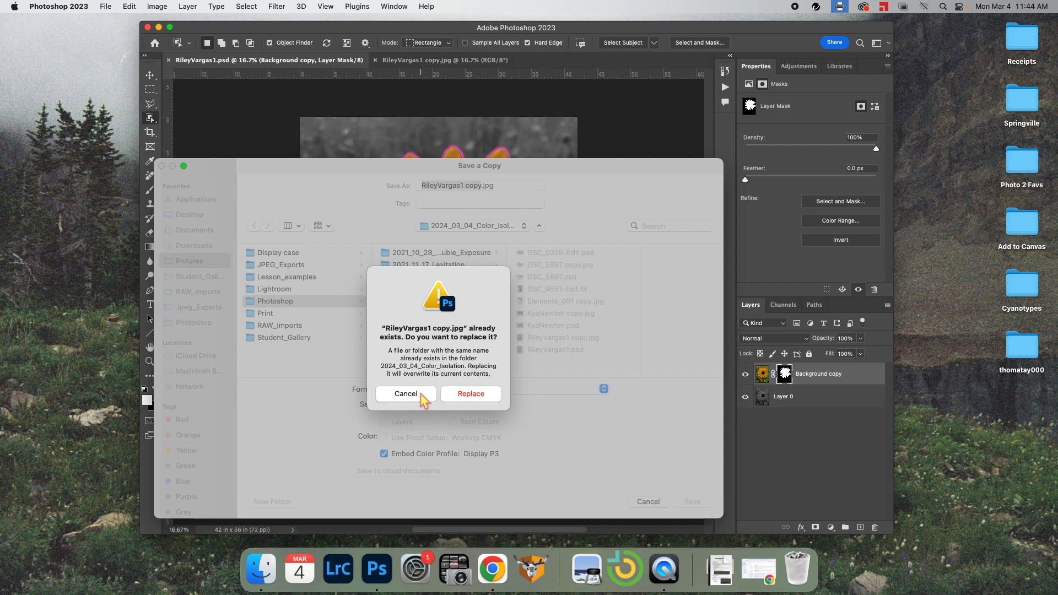
{"action": "left_click", "coordinate": [465, 394]}
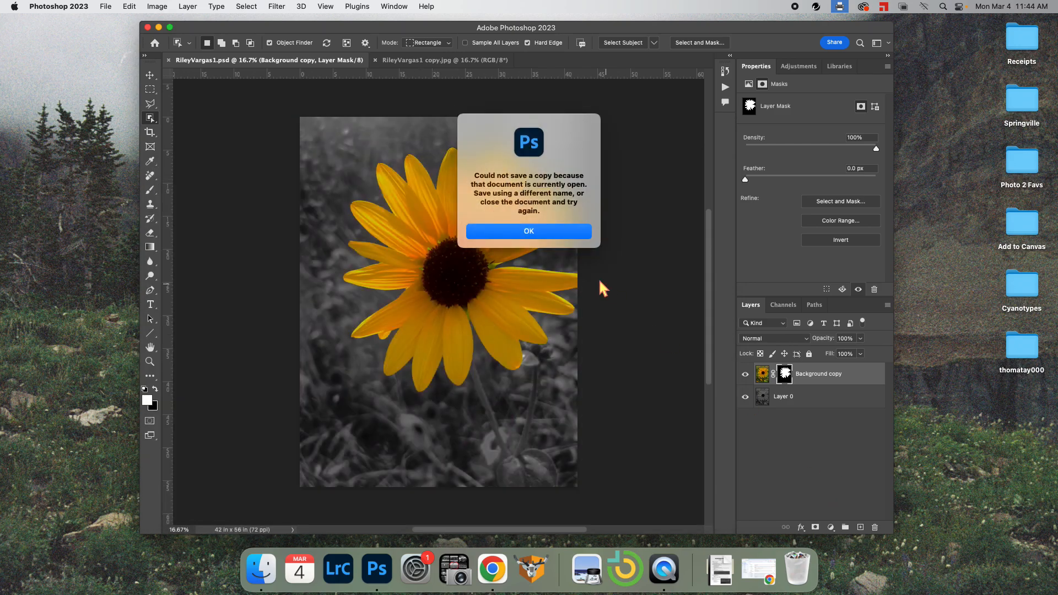
{"action": "left_click", "coordinate": [543, 233]}
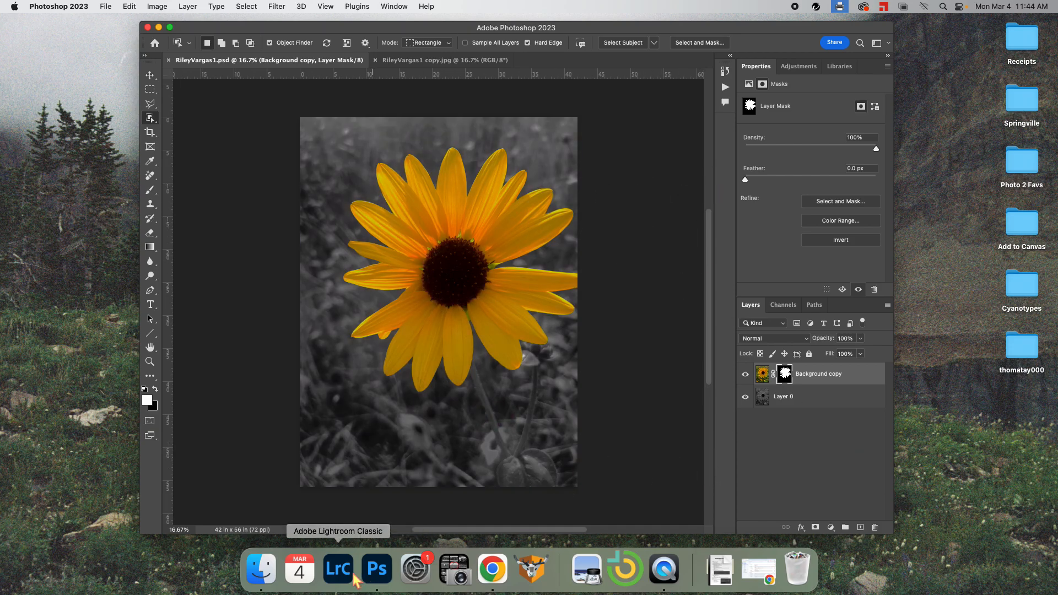
Open the Photoshop > 2024_03_04_Color_Isolation folder in a Finder window
{"action": "left_click", "coordinate": [261, 570]}
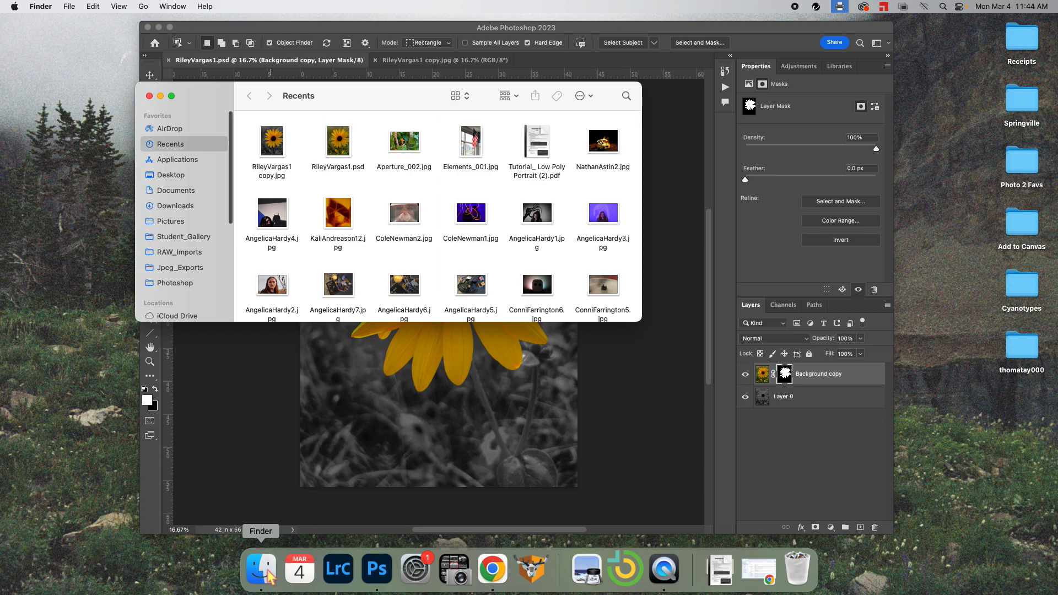
{"action": "left_click", "coordinate": [193, 283]}
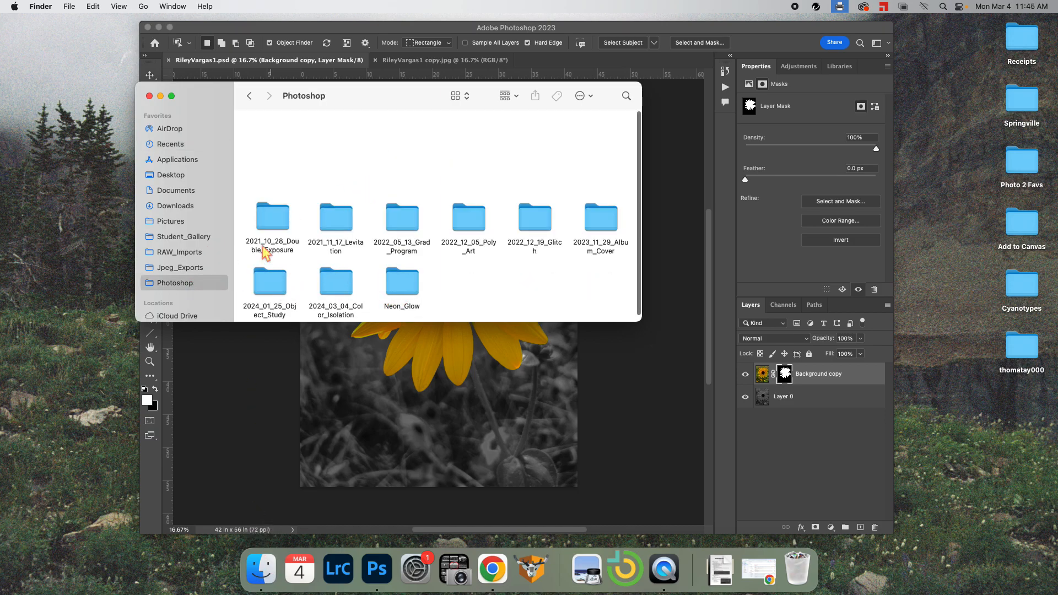
{"action": "left_click", "coordinate": [334, 281]}
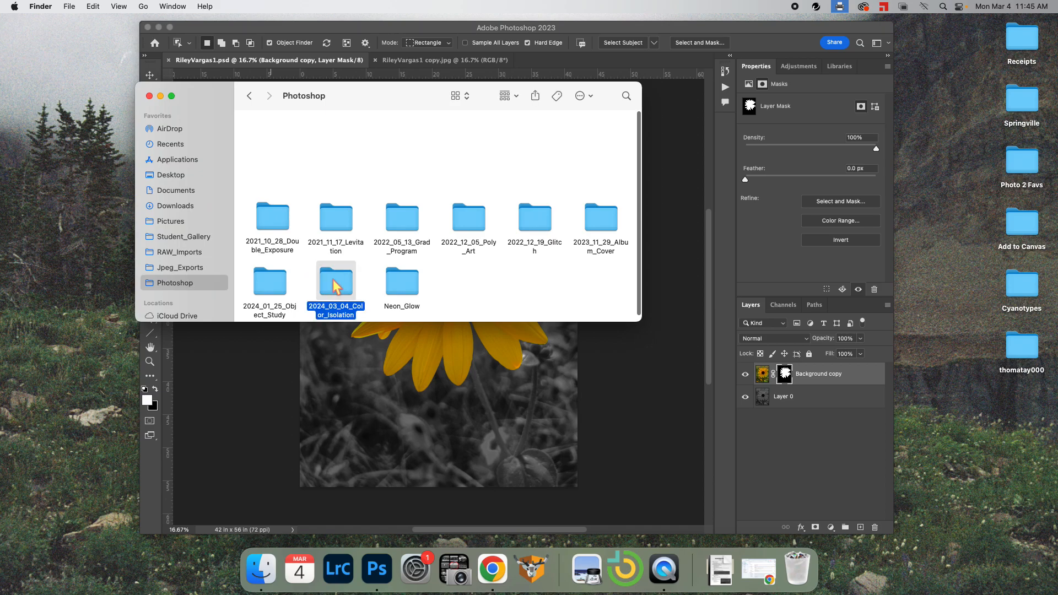
{"action": "double_click", "coordinate": [334, 286]}
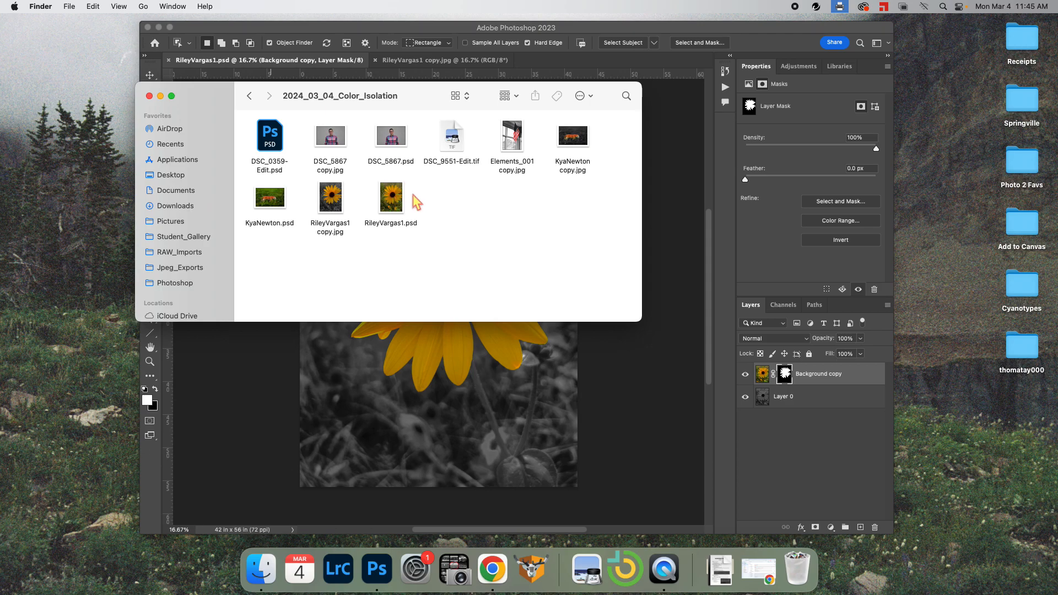
{"action": "left_click_drag", "start_coordinate": [397, 206], "coordinate": [415, 213]}
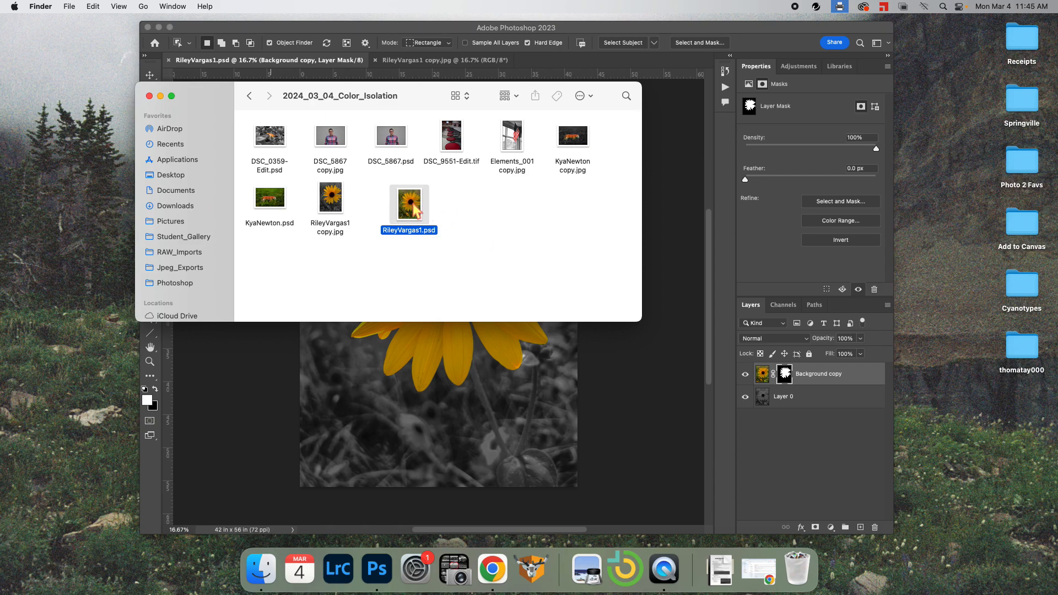
{"action": "left_click_drag", "start_coordinate": [414, 209], "coordinate": [379, 205]}
{"action": "left_click", "coordinate": [442, 220]}
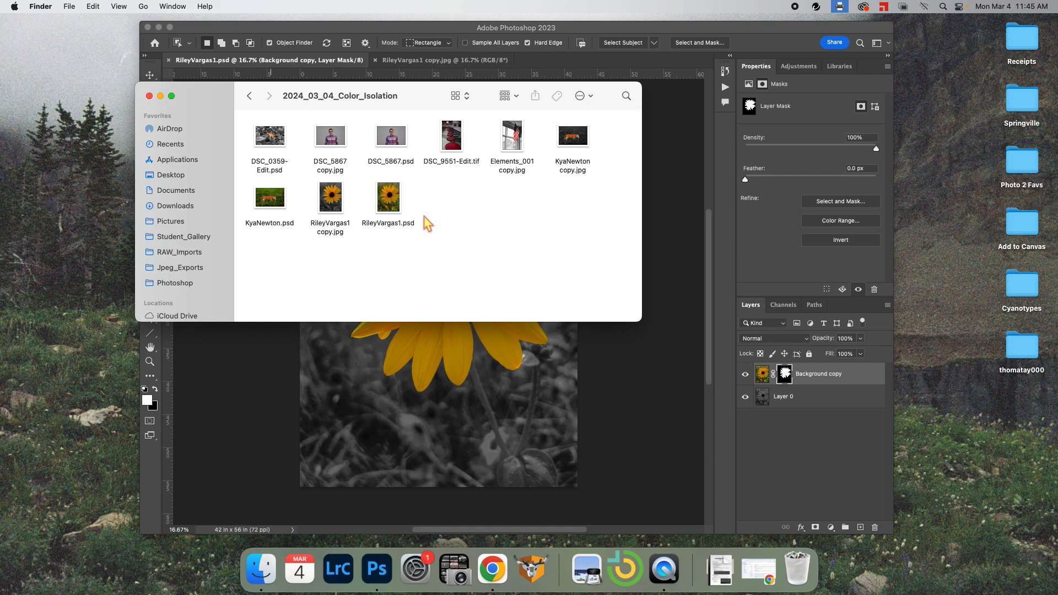
{"action": "left_click", "coordinate": [332, 210]}
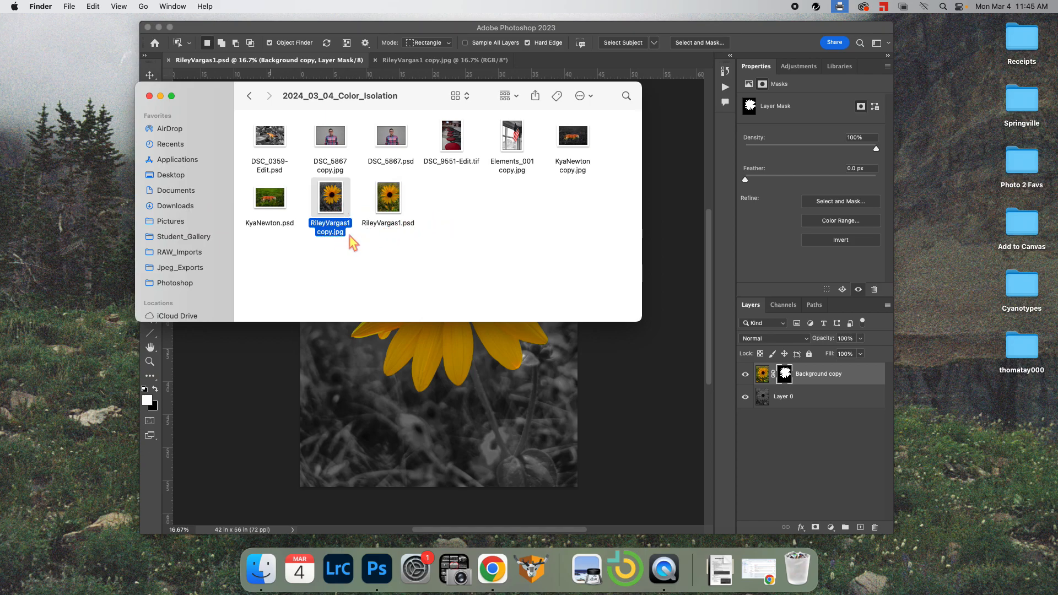
{"action": "left_click", "coordinate": [390, 199]}
{"action": "left_click", "coordinate": [347, 201]}
{"action": "left_click", "coordinate": [389, 199]}
{"action": "left_click", "coordinate": [347, 201]}
{"action": "left_click", "coordinate": [389, 276]}
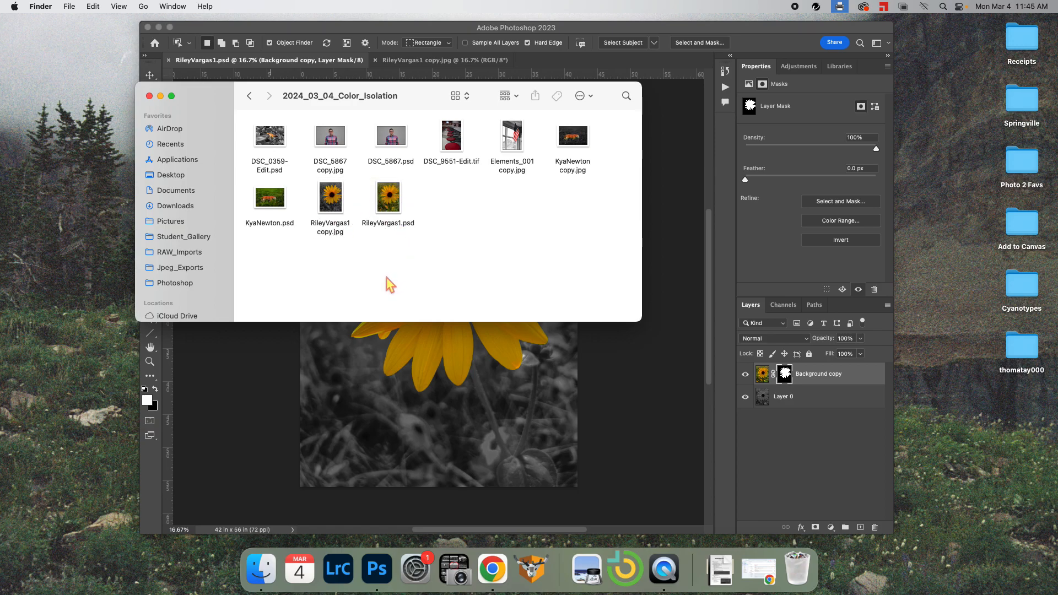
{"action": "left_click", "coordinate": [337, 196]}
{"action": "key", "text": "space"}
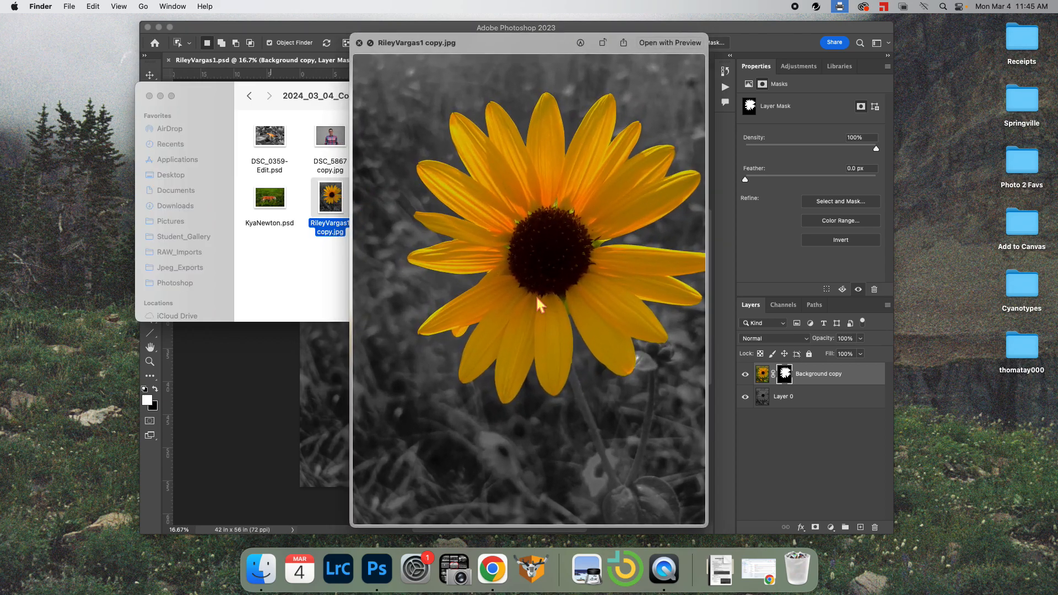
{"action": "key", "text": "space"}
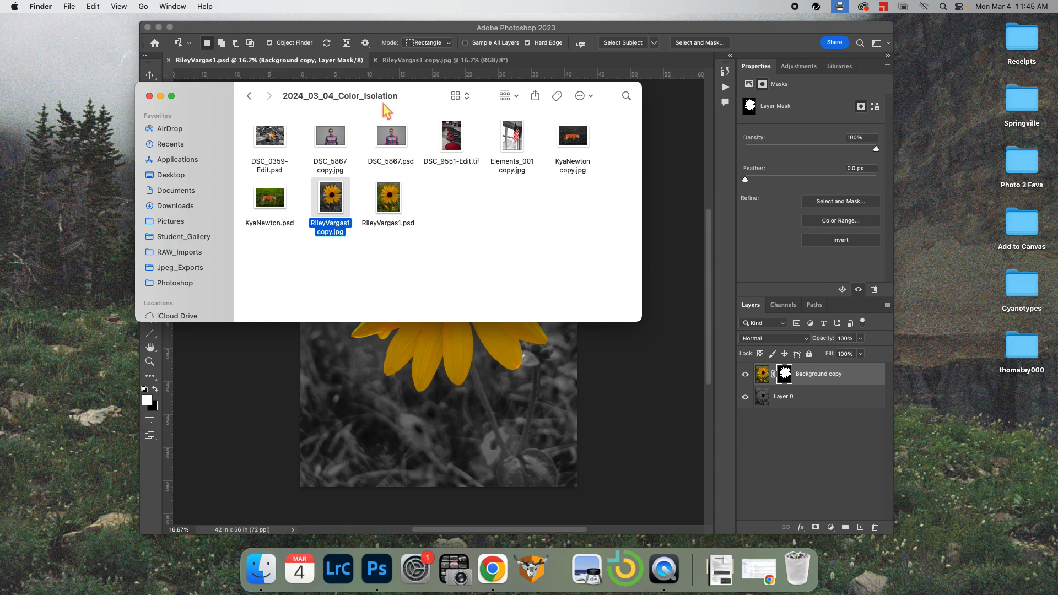
{"action": "left_click", "coordinate": [148, 96]}
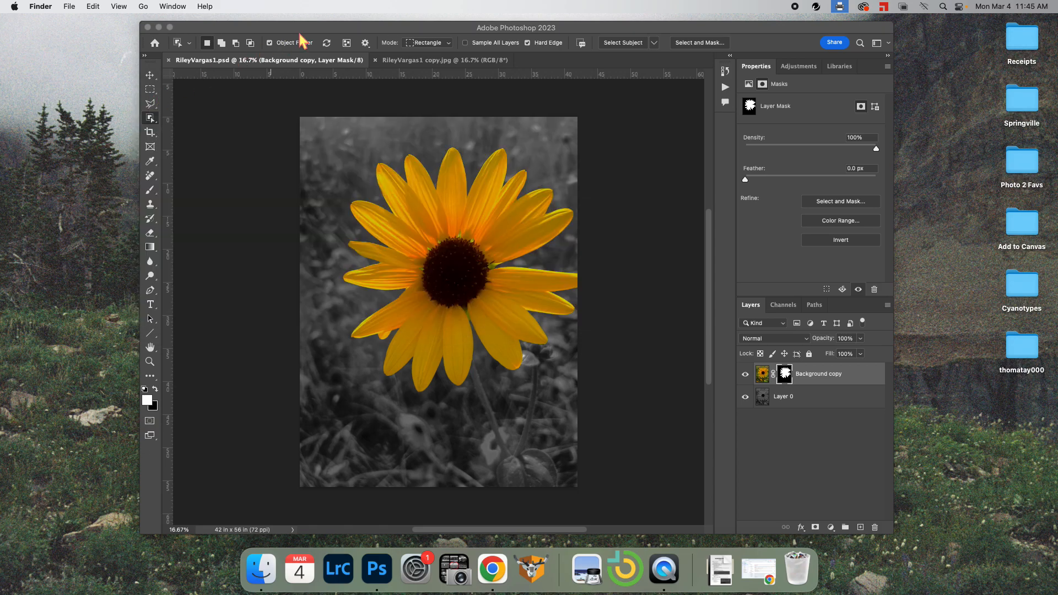
{"action": "left_click_drag", "start_coordinate": [299, 28], "coordinate": [290, 21]}
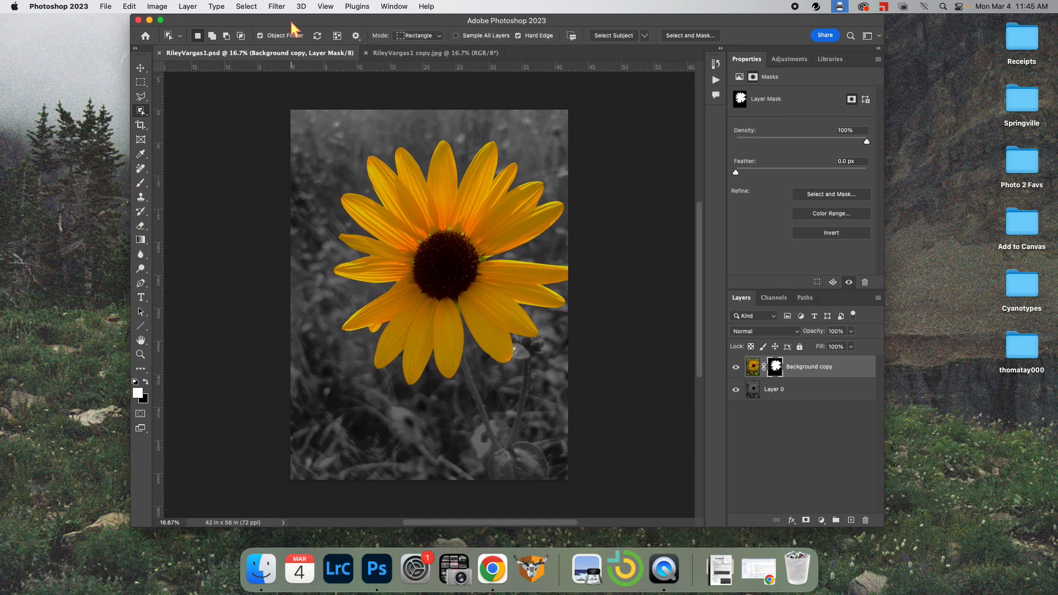